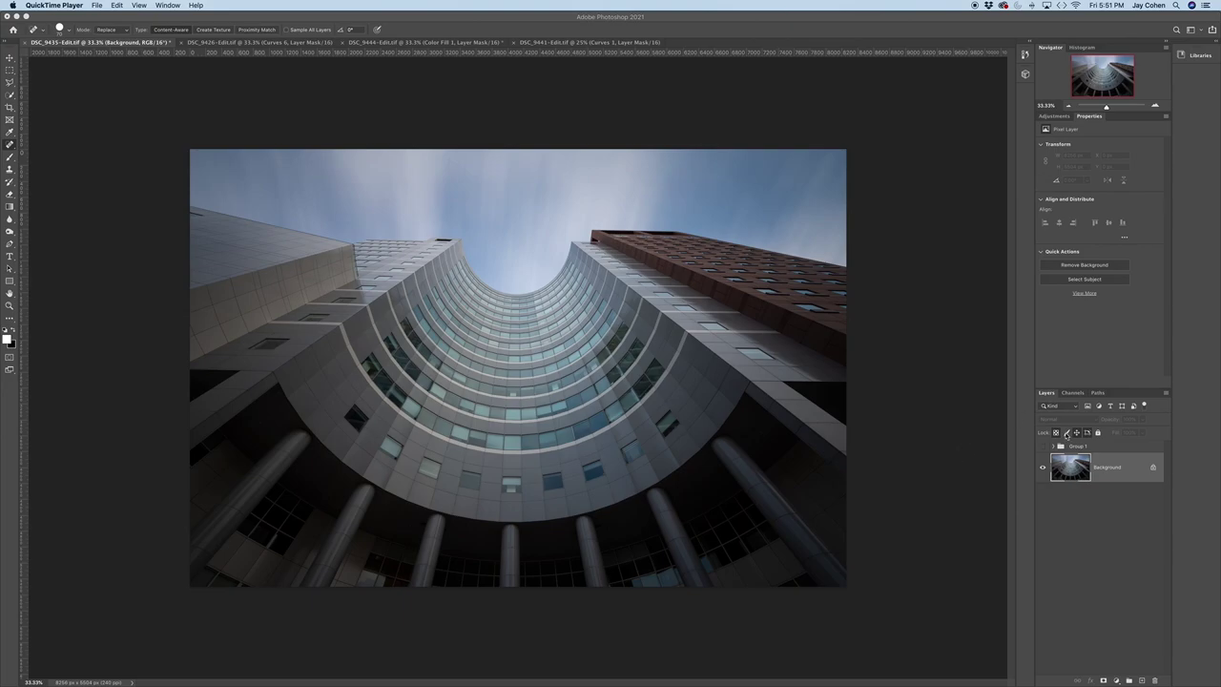
- Compare the finished edit against the original photo, leaving the Select menu unused
{"action": "left_click", "coordinate": [1043, 447]}
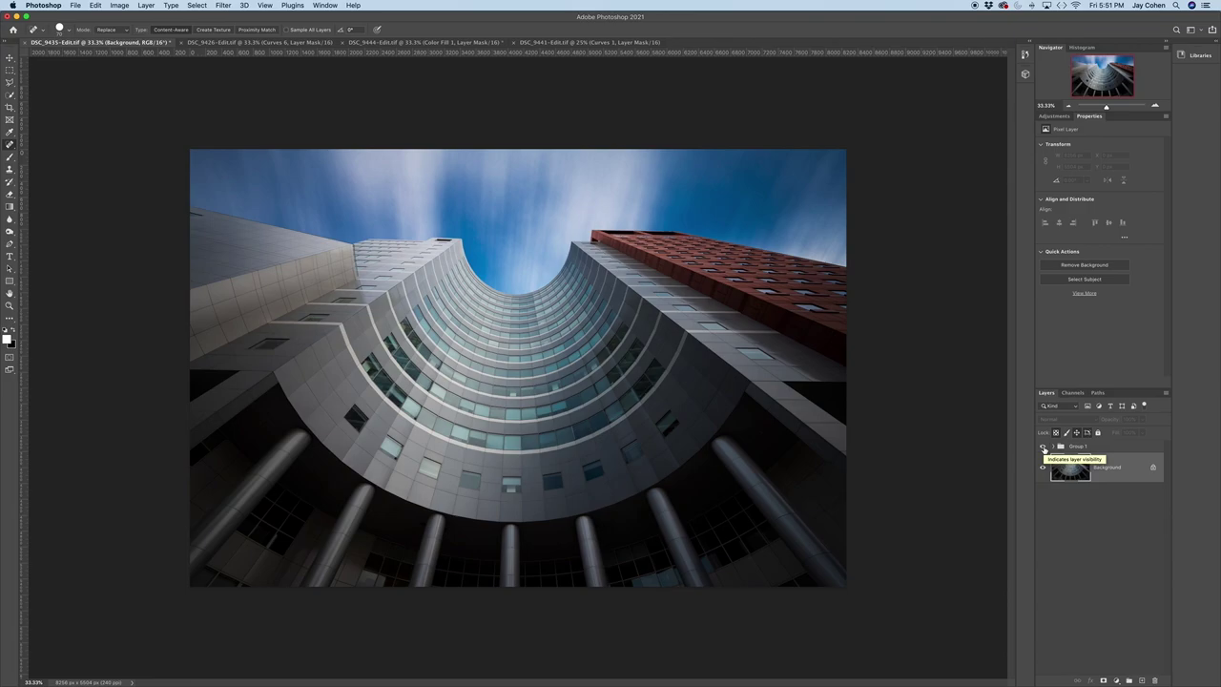
{"action": "left_click", "coordinate": [1044, 448]}
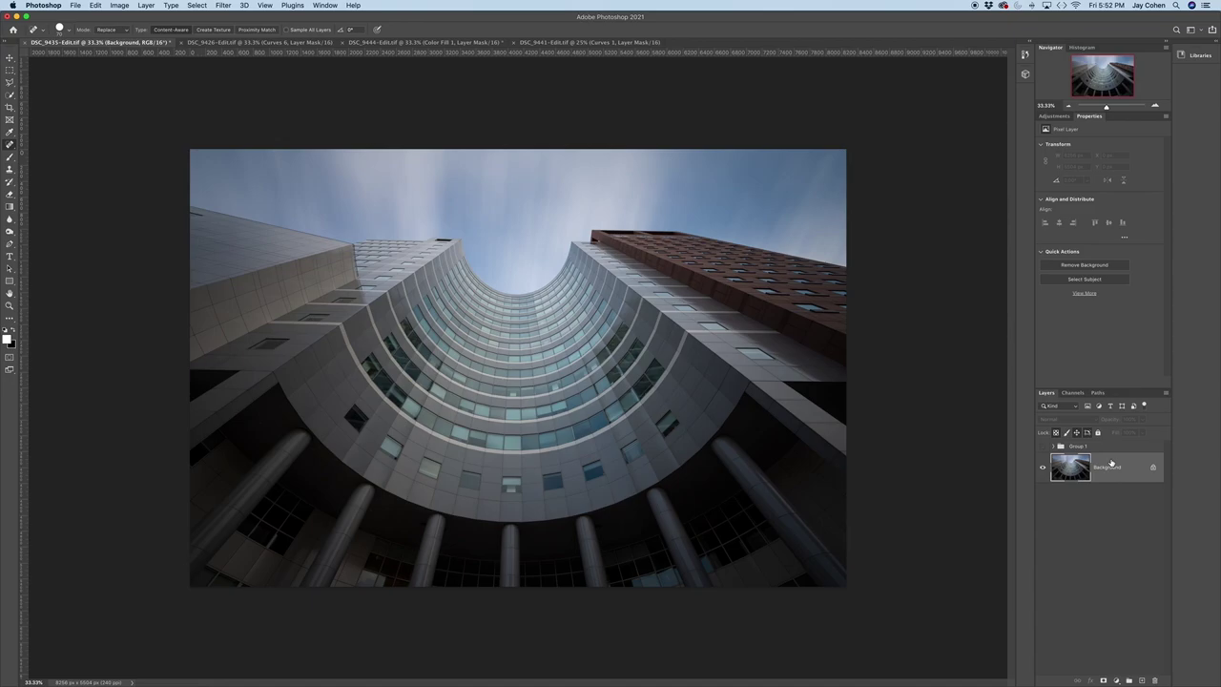
{"action": "left_click", "coordinate": [200, 5]}
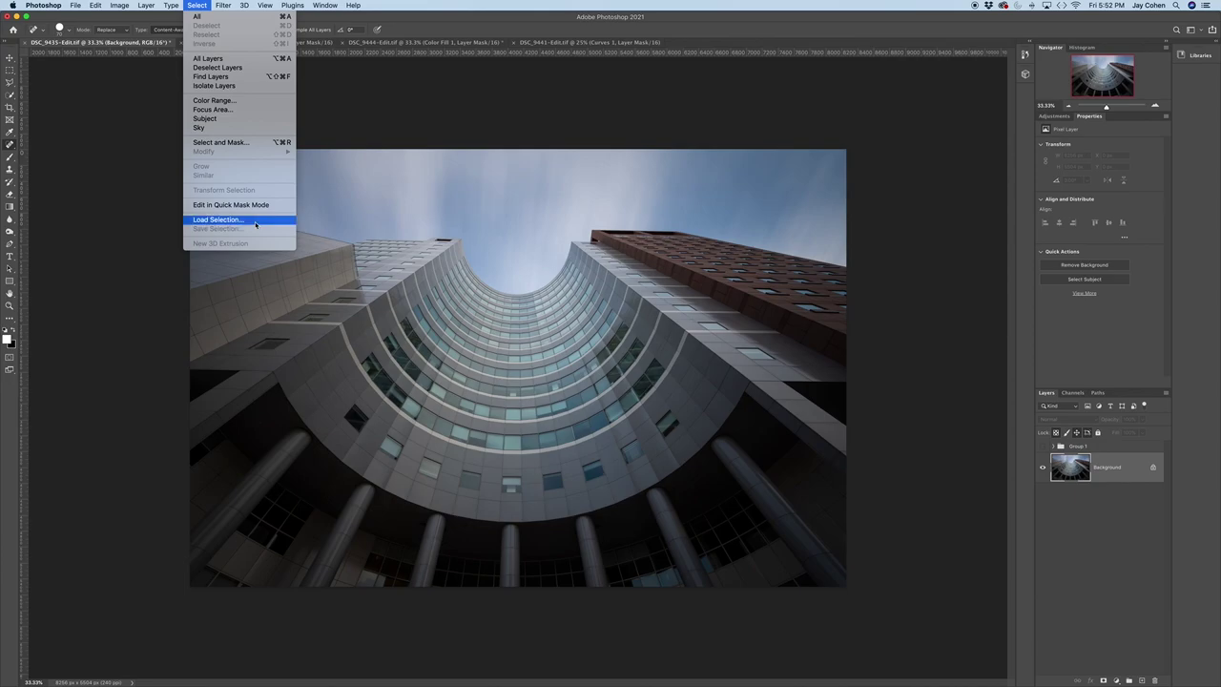
{"action": "left_click", "coordinate": [574, 223]}
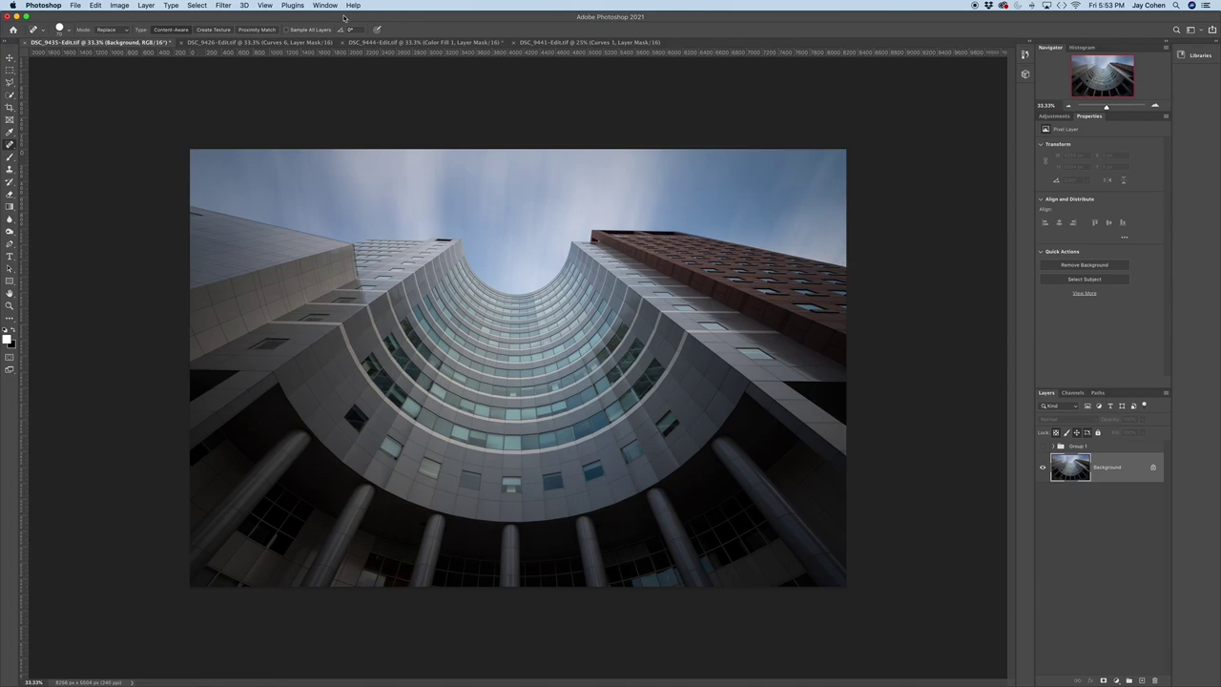
- Raise Blues saturation to about +73 on the sky with the Camera Raw Filter
{"action": "left_click", "coordinate": [225, 8]}
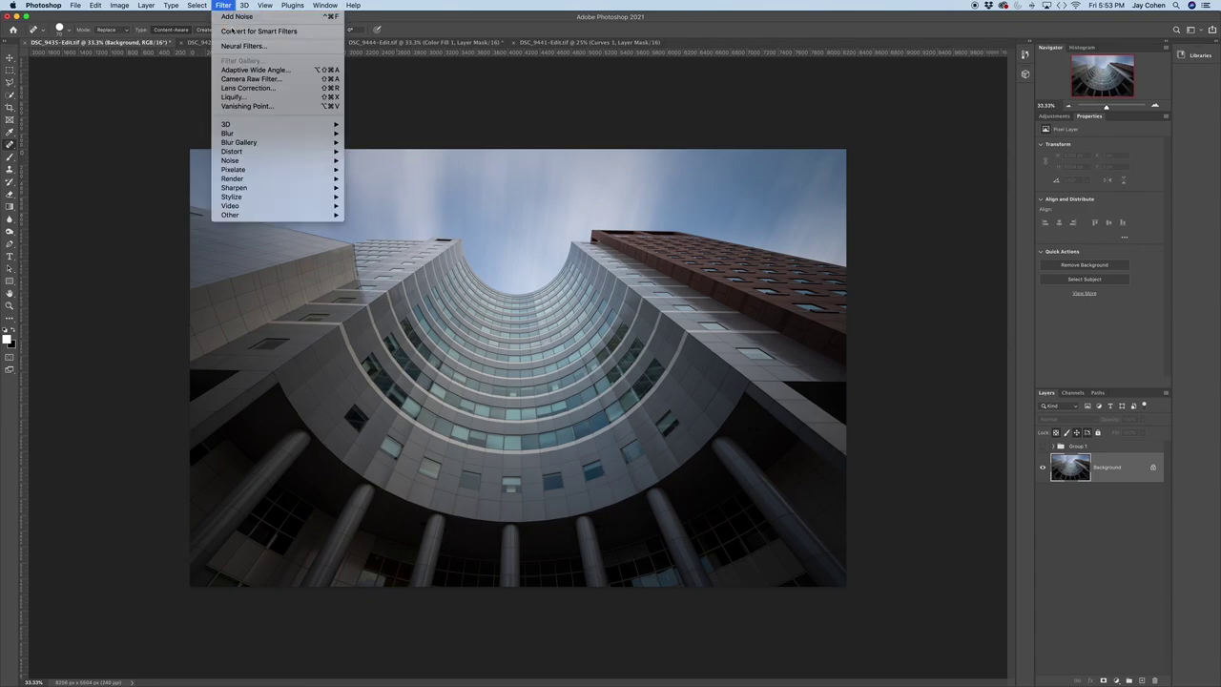
{"action": "left_click", "coordinate": [246, 80]}
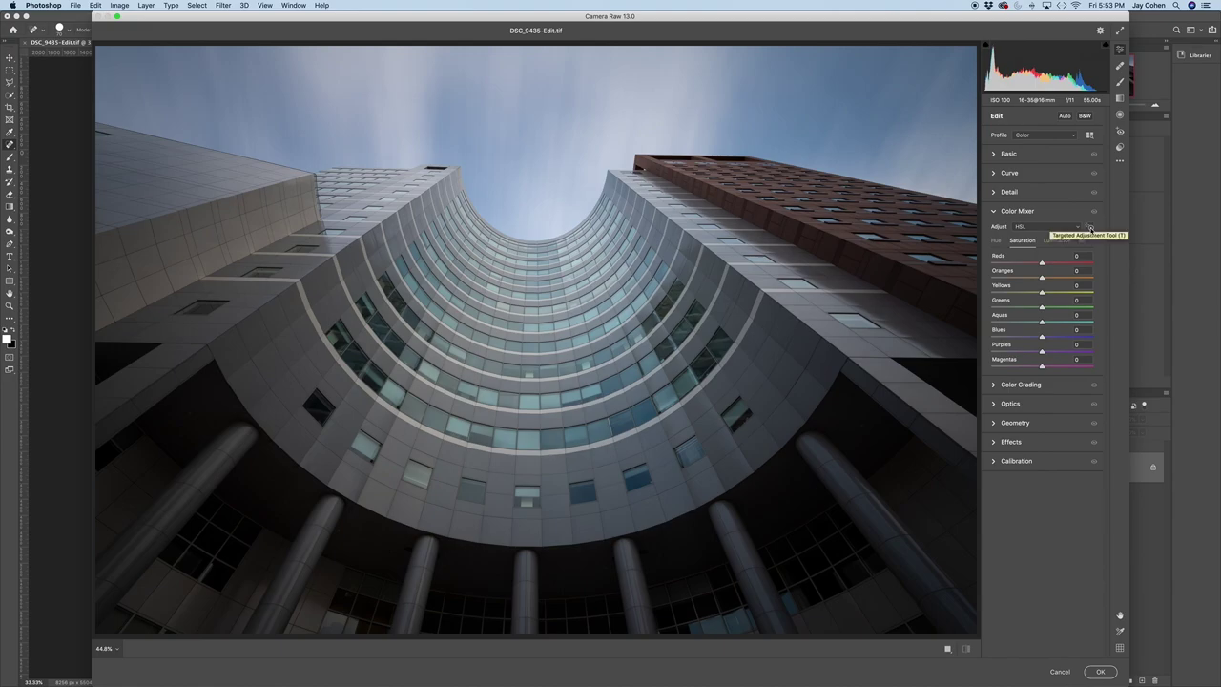
{"action": "left_click", "coordinate": [1090, 227]}
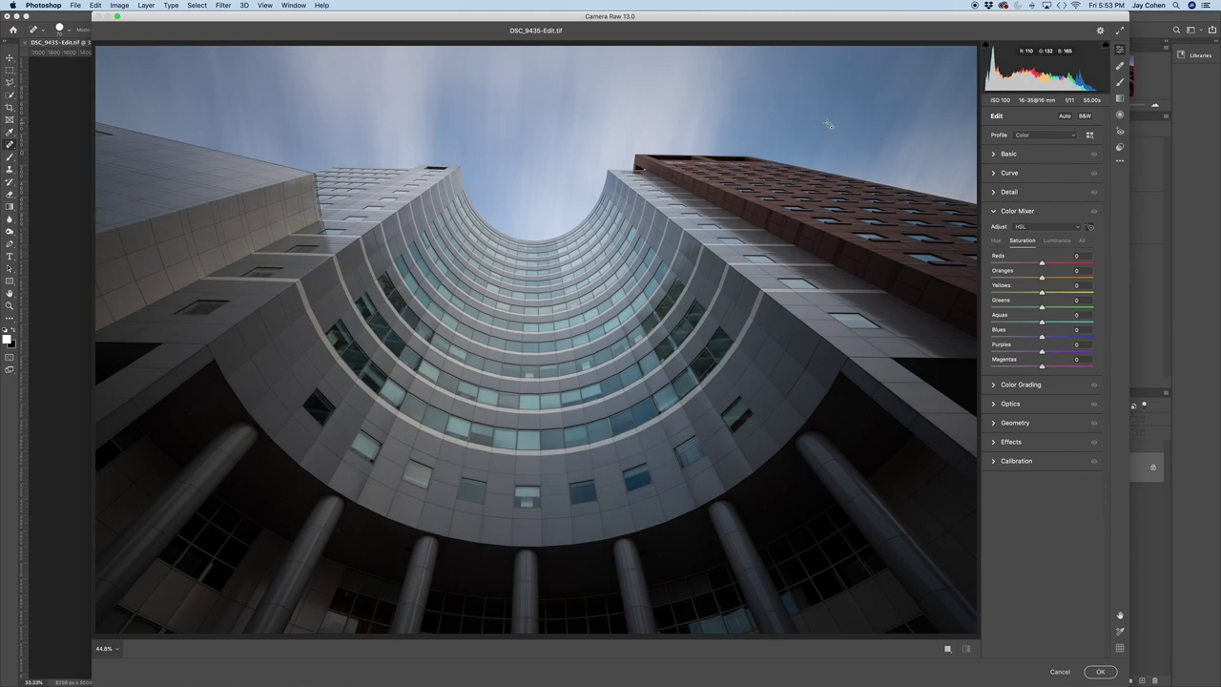
{"action": "left_click_drag", "start_coordinate": [828, 124], "coordinate": [826, 91]}
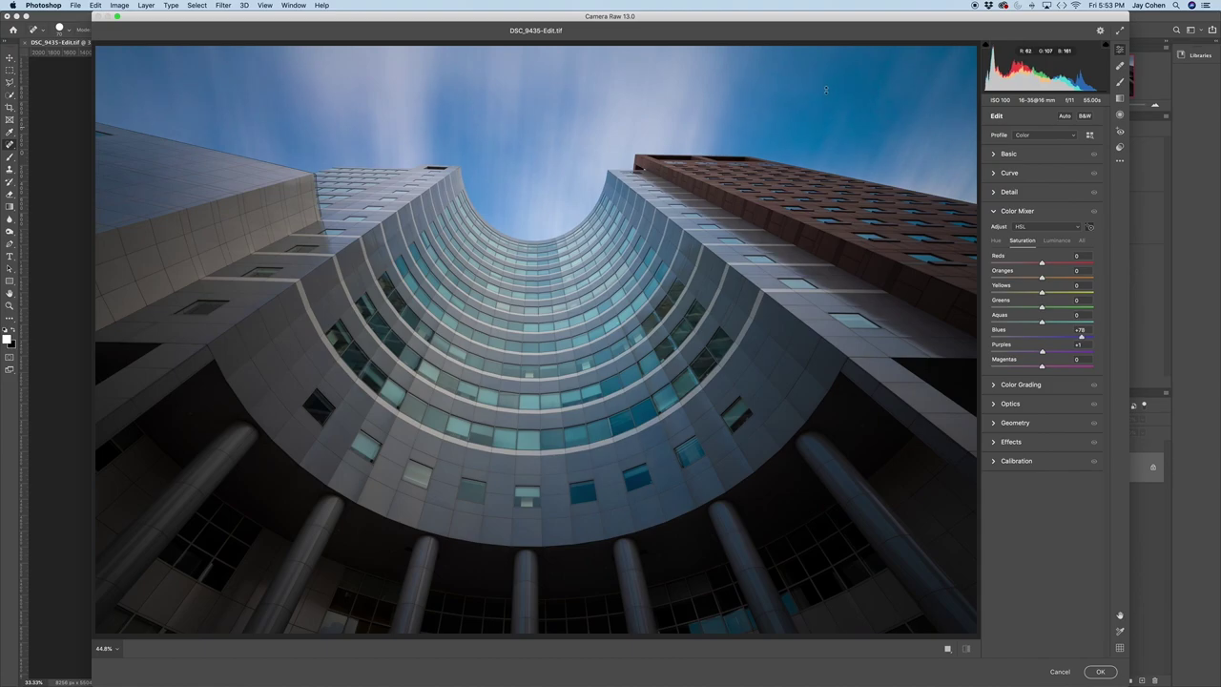
{"action": "left_click_drag", "start_coordinate": [826, 91], "coordinate": [828, 95]}
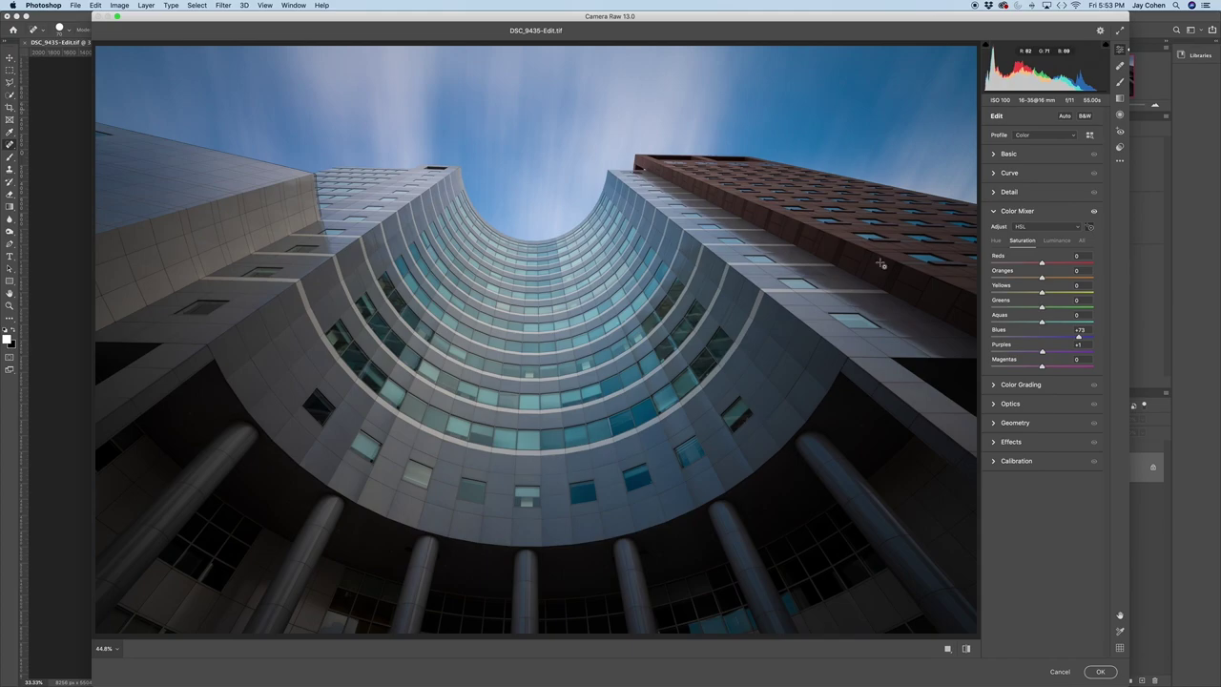
{"action": "left_click", "coordinate": [1100, 670]}
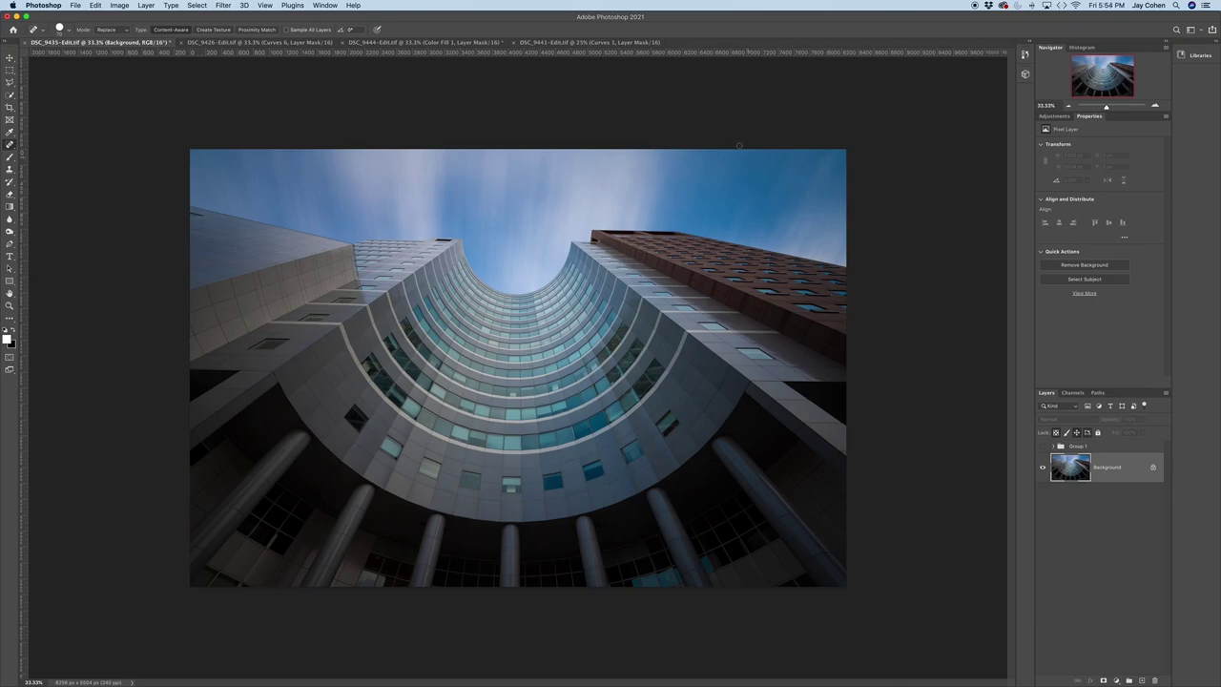
- Load the saved Sky channel as a selection
{"action": "left_click", "coordinate": [197, 6]}
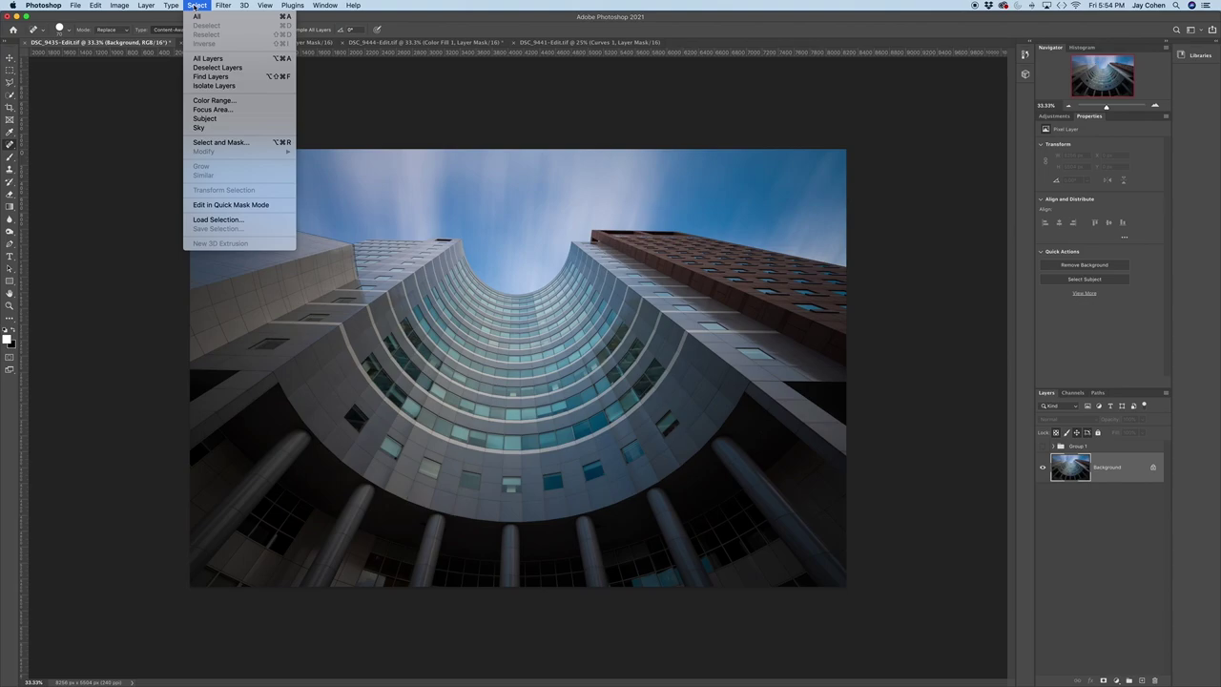
{"action": "left_click", "coordinate": [218, 219]}
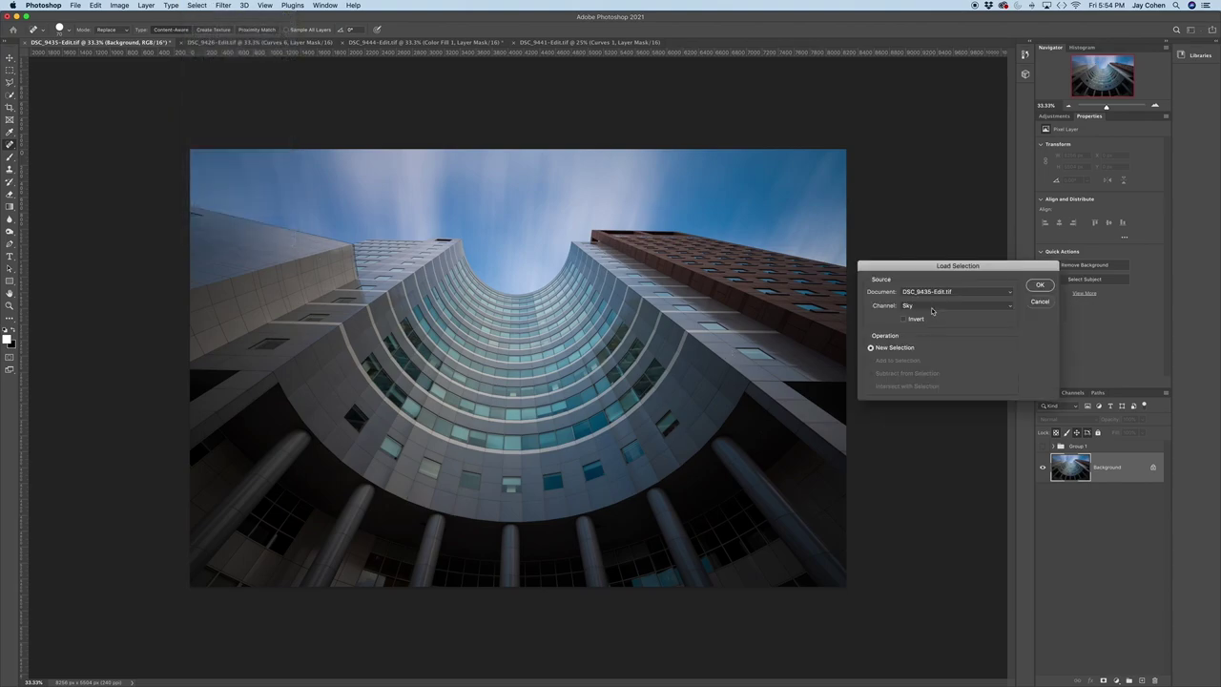
{"action": "left_click", "coordinate": [932, 306]}
{"action": "left_click", "coordinate": [932, 308]}
{"action": "left_click", "coordinate": [1039, 286]}
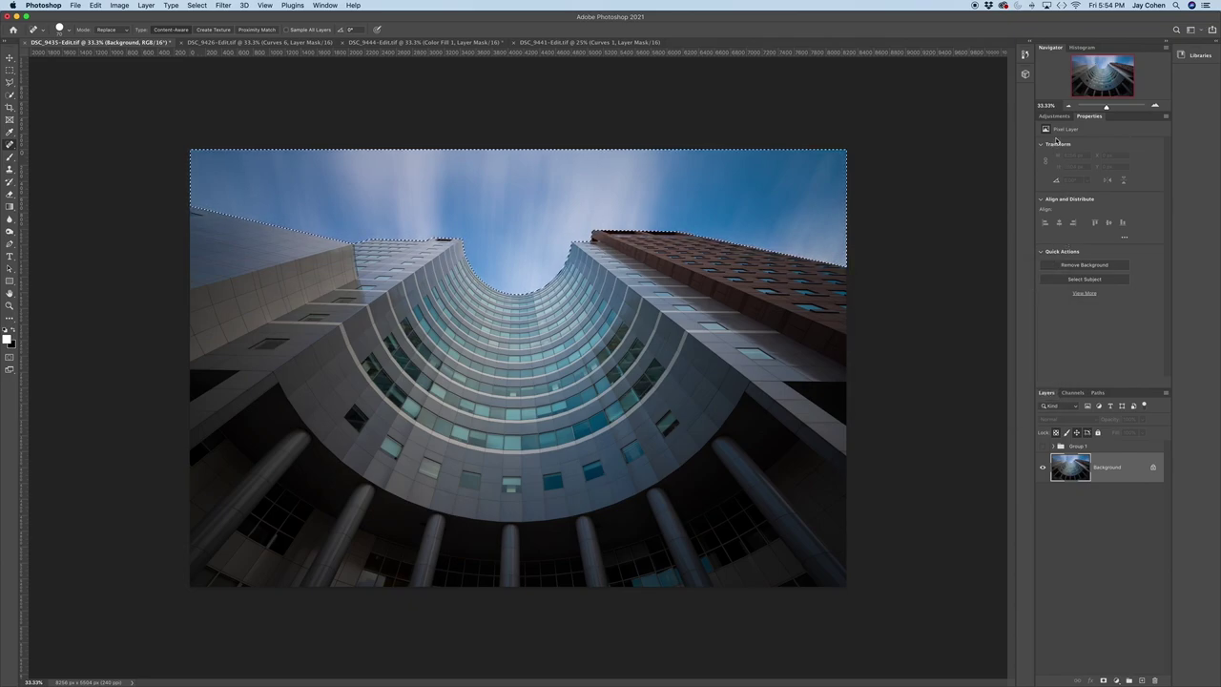
- Add a sky-masked Curves layer lifting input 185 to output 205, then compare before and after
{"action": "left_click", "coordinate": [1054, 117]}
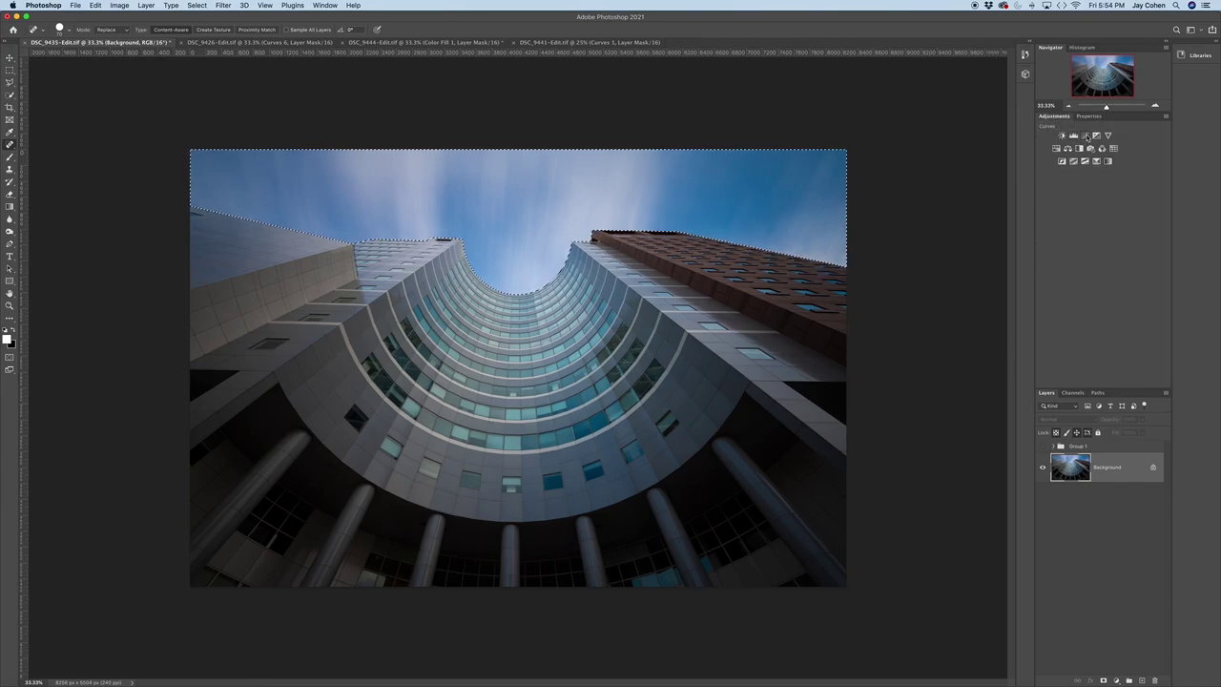
{"action": "left_click", "coordinate": [1086, 137]}
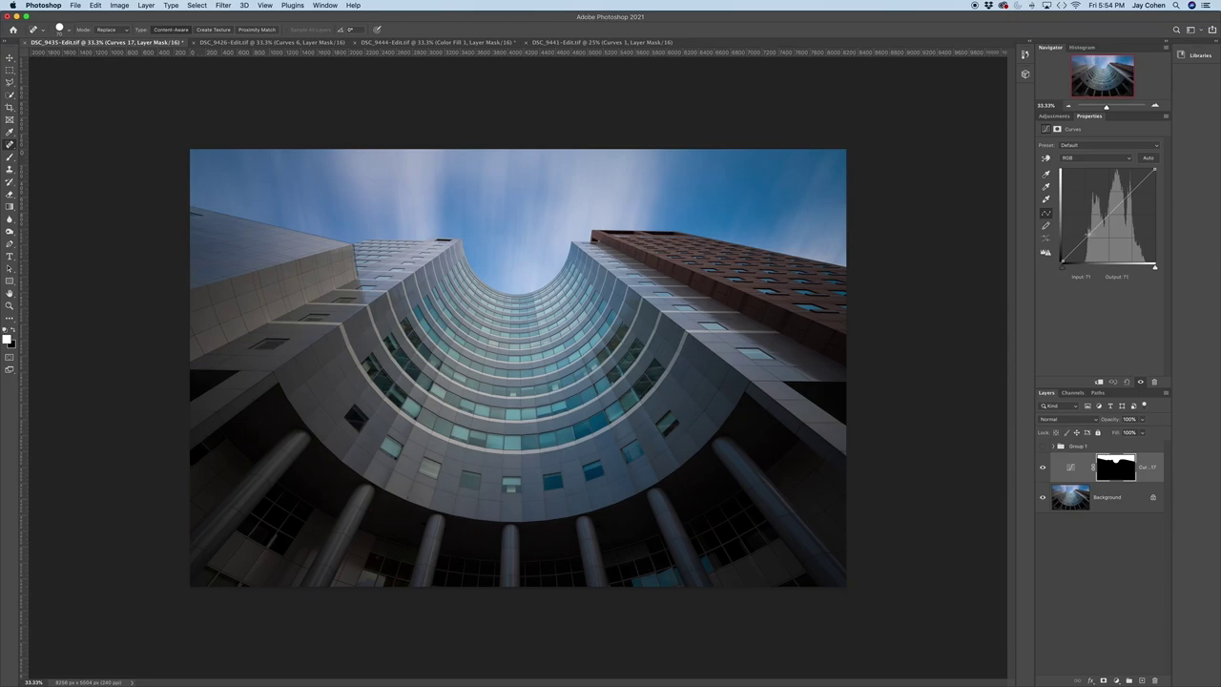
{"action": "left_click_drag", "start_coordinate": [1087, 233], "coordinate": [1092, 236]}
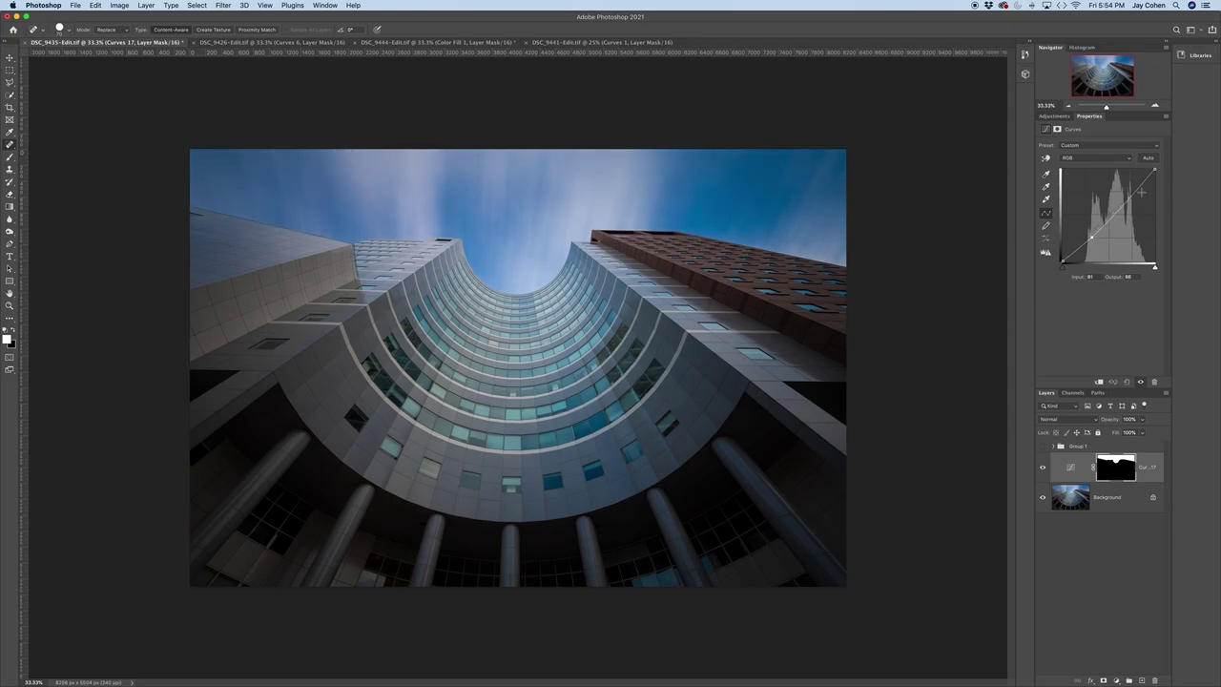
{"action": "left_click_drag", "start_coordinate": [1134, 193], "coordinate": [1129, 186]}
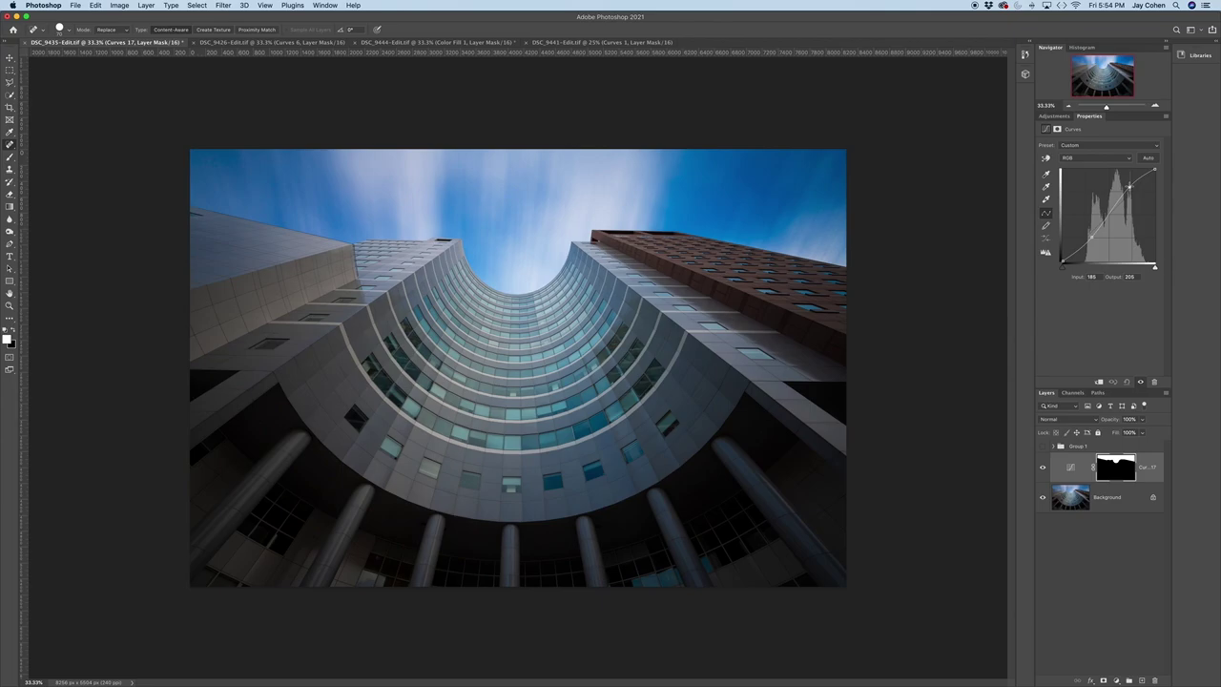
{"action": "left_click", "coordinate": [1043, 468]}
{"action": "left_click", "coordinate": [1043, 468]}
- Load the saved center curve channel as a selection
{"action": "left_click", "coordinate": [197, 6]}
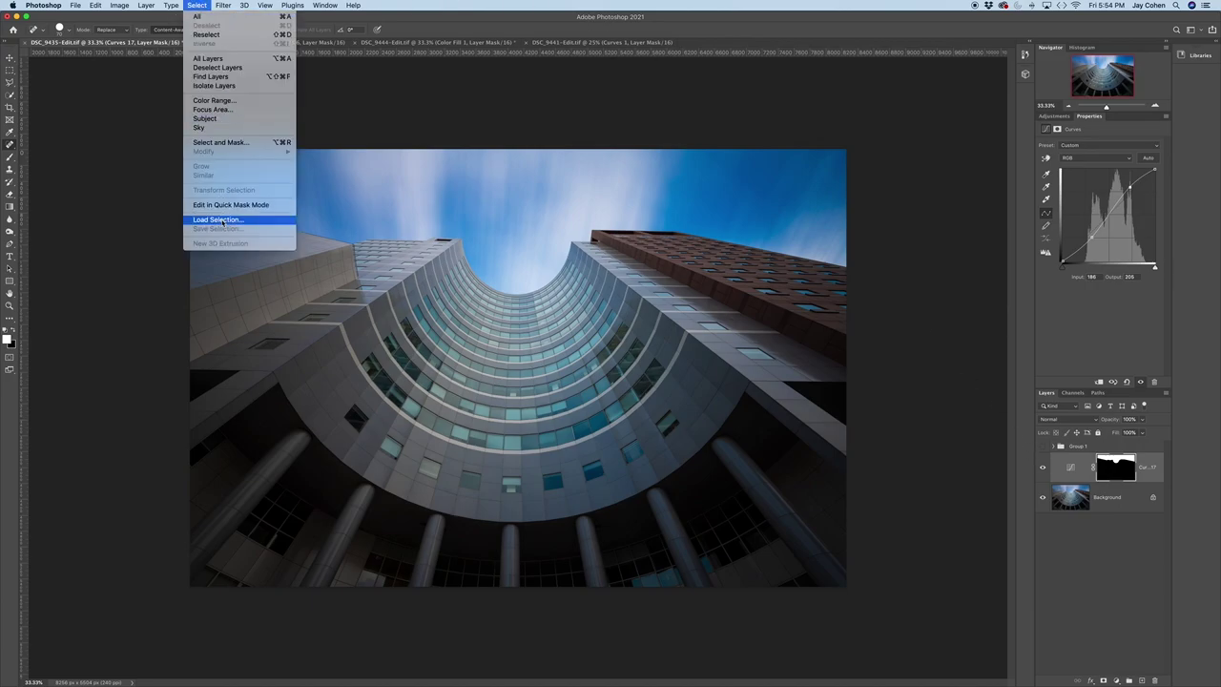
{"action": "key", "text": "Return"}
{"action": "left_click", "coordinate": [924, 305]}
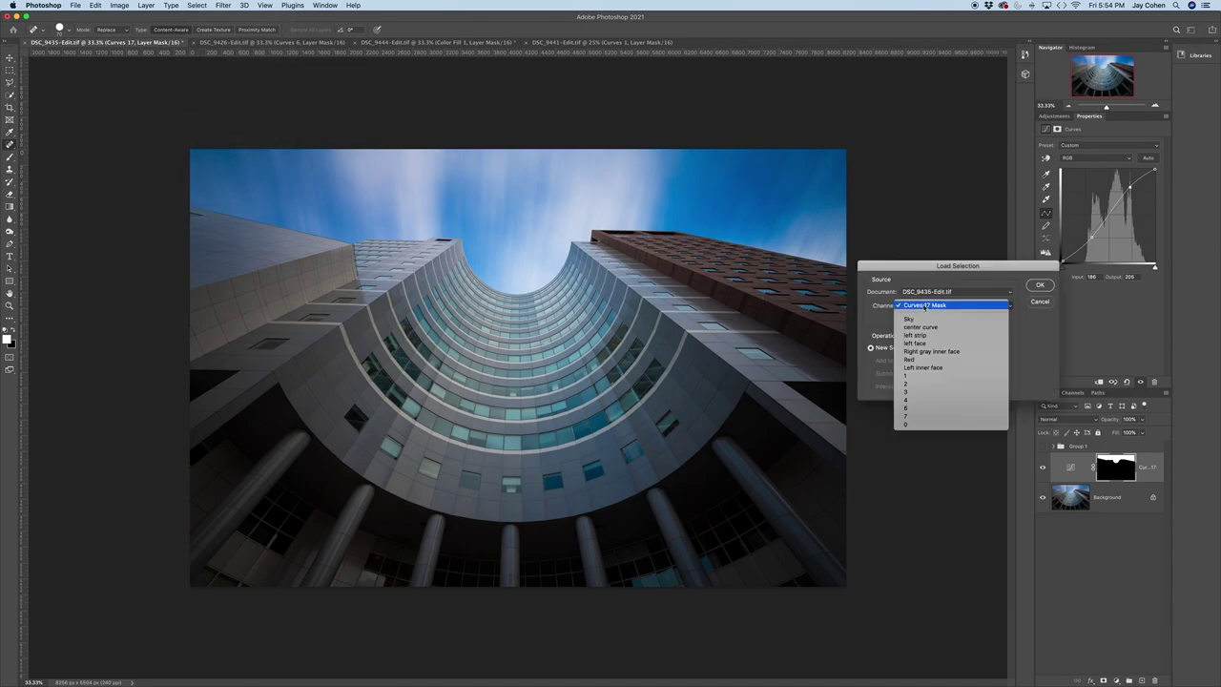
{"action": "left_click", "coordinate": [922, 328]}
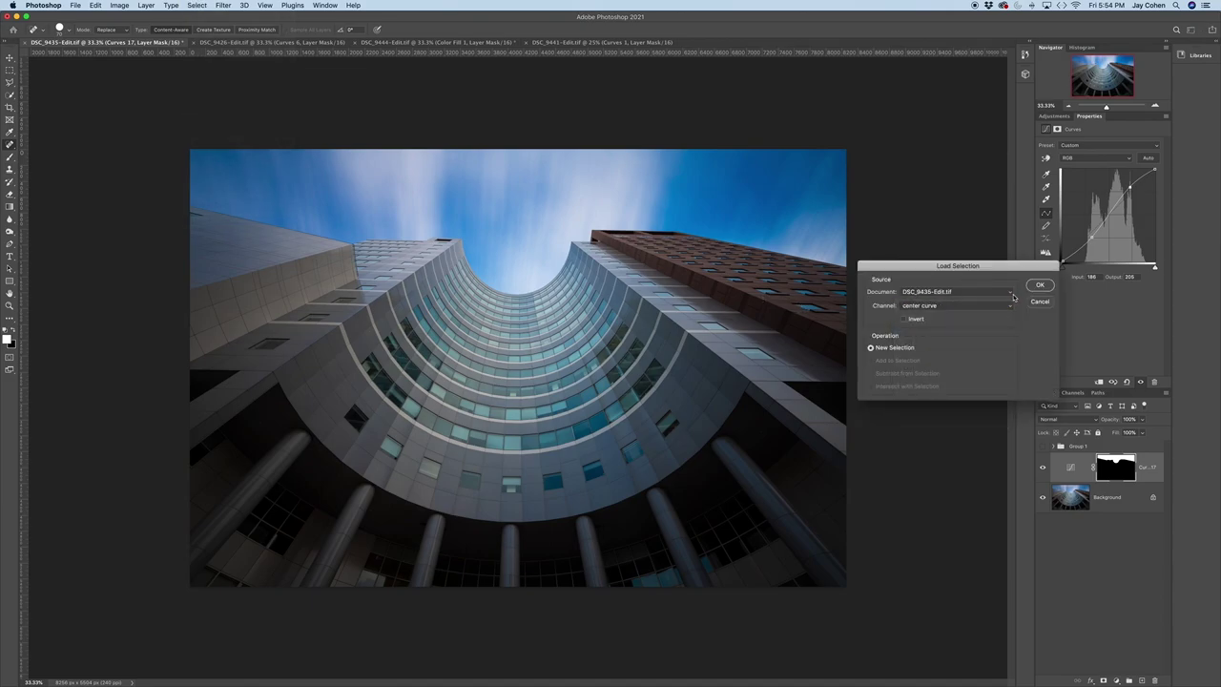
{"action": "left_click", "coordinate": [1035, 282]}
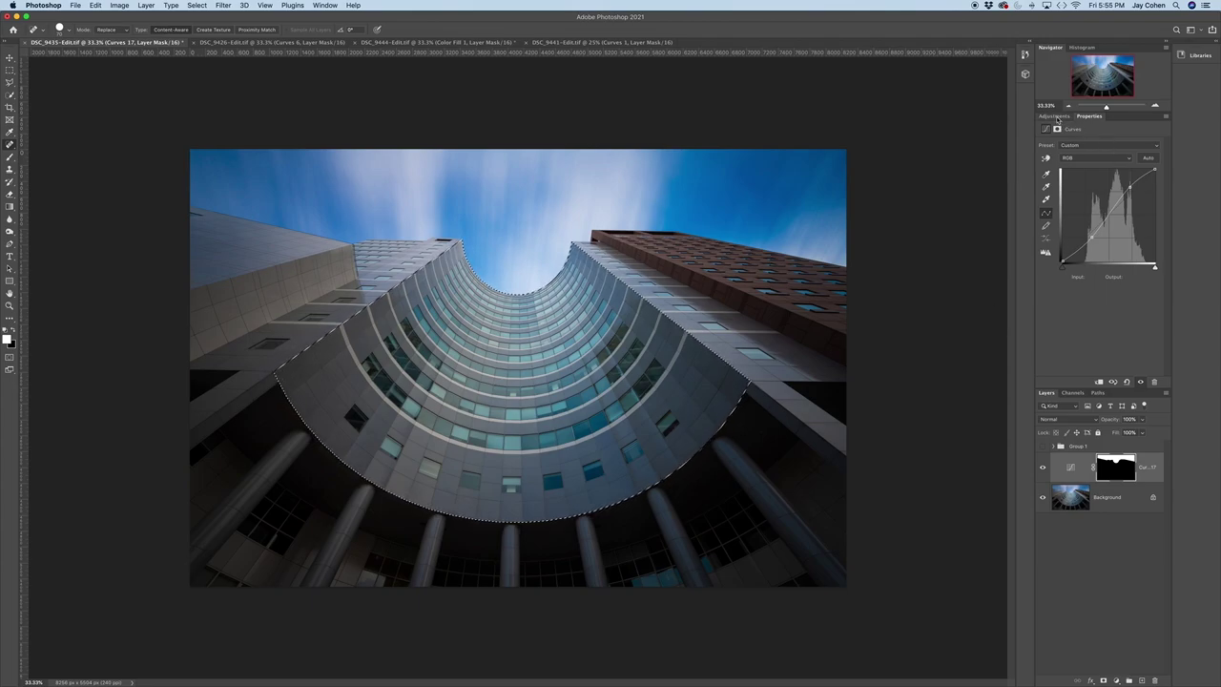
- Add a Curves layer raising input 84 to output 136 on the centre facade
{"action": "key", "text": "ctrl+m"}
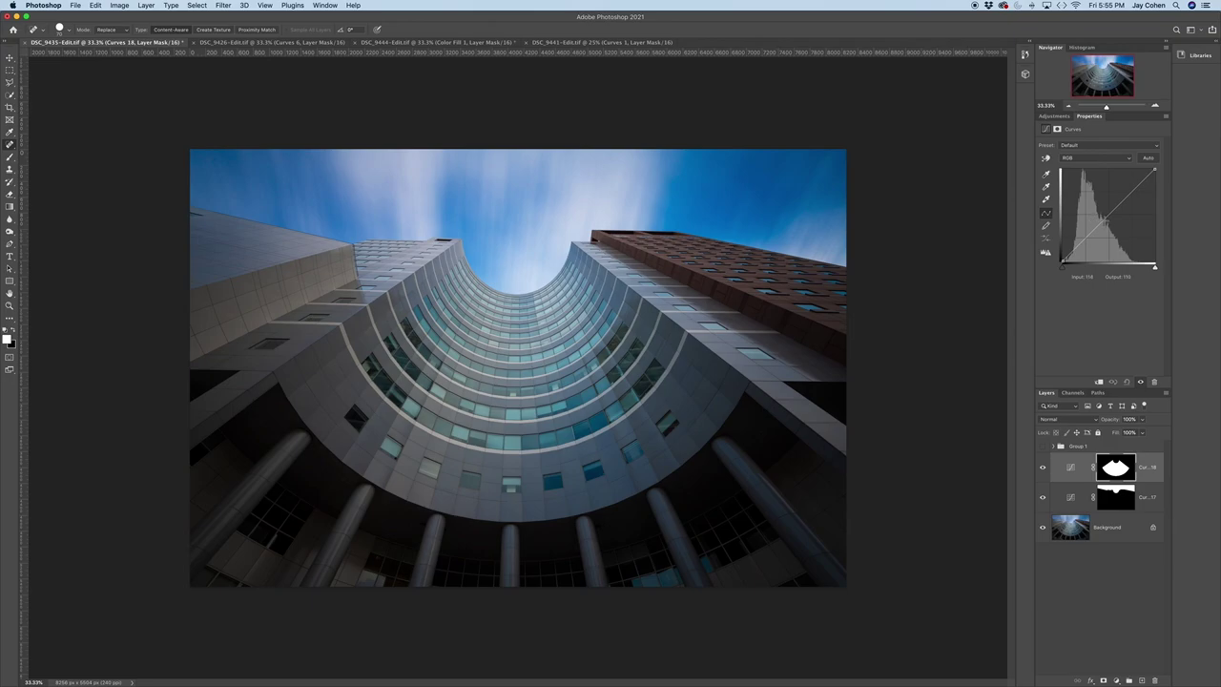
{"action": "left_click_drag", "start_coordinate": [1100, 225], "coordinate": [1093, 209]}
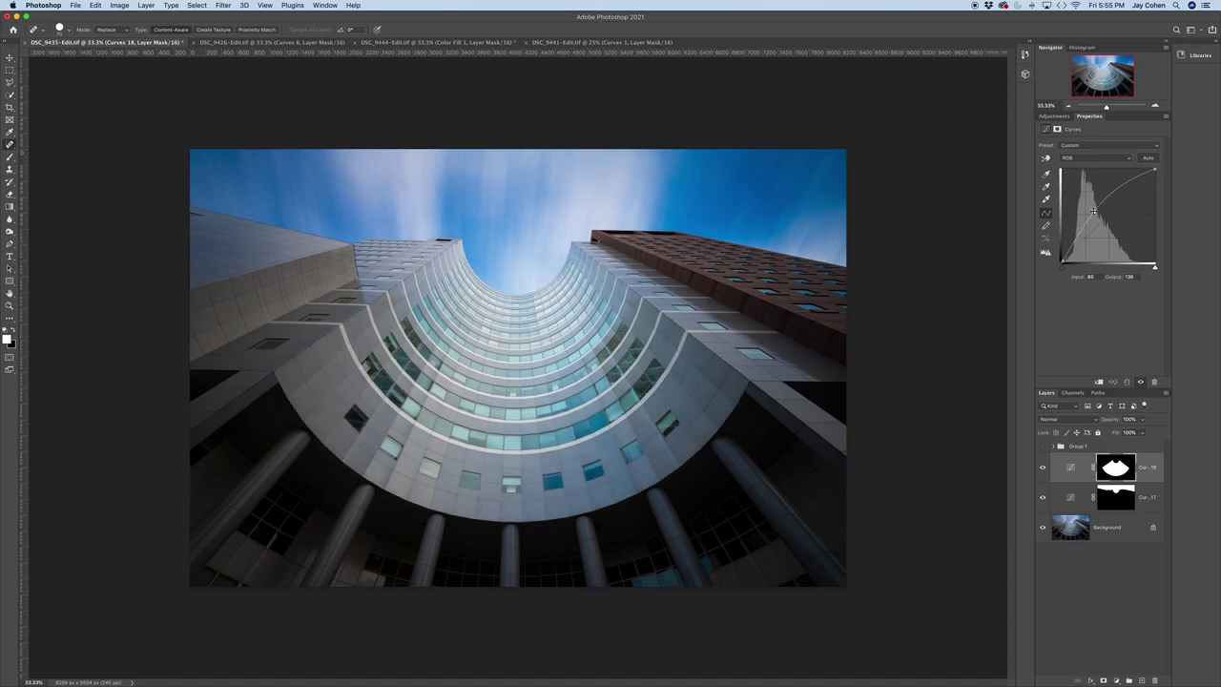
{"action": "left_click", "coordinate": [1043, 467]}
{"action": "left_click", "coordinate": [1042, 467]}
- Reselect the center curve area and switch to the Gradient tool
{"action": "left_click", "coordinate": [200, 5]}
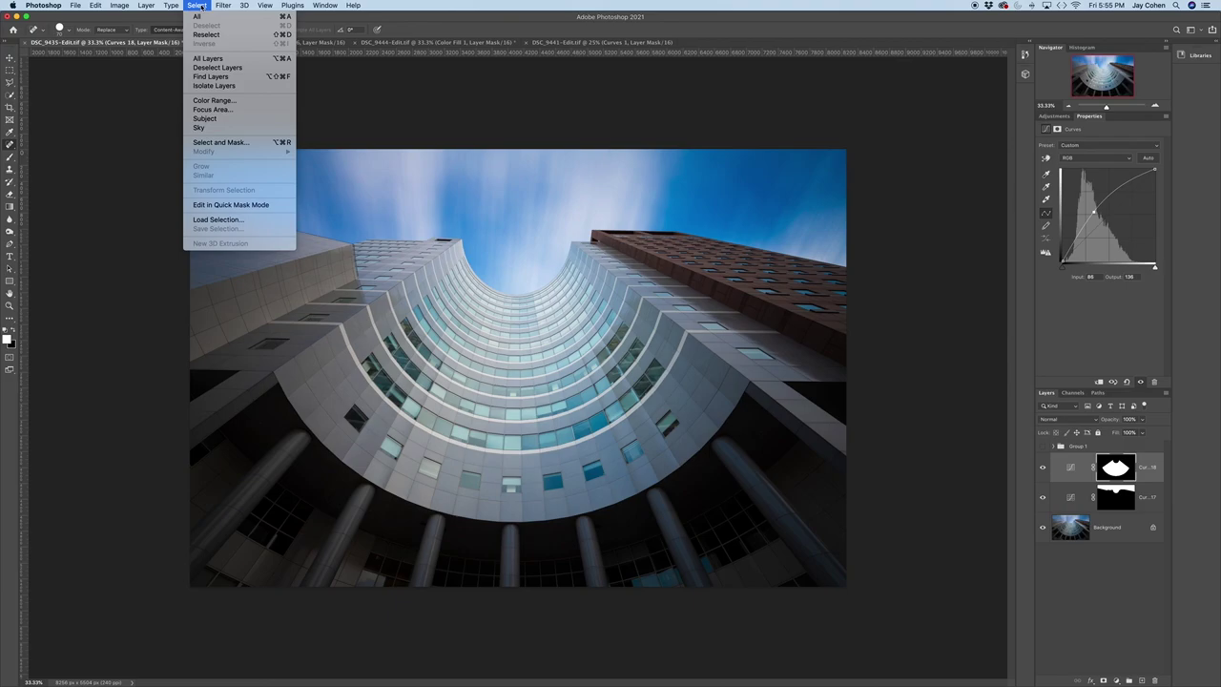
{"action": "left_click", "coordinate": [206, 35]}
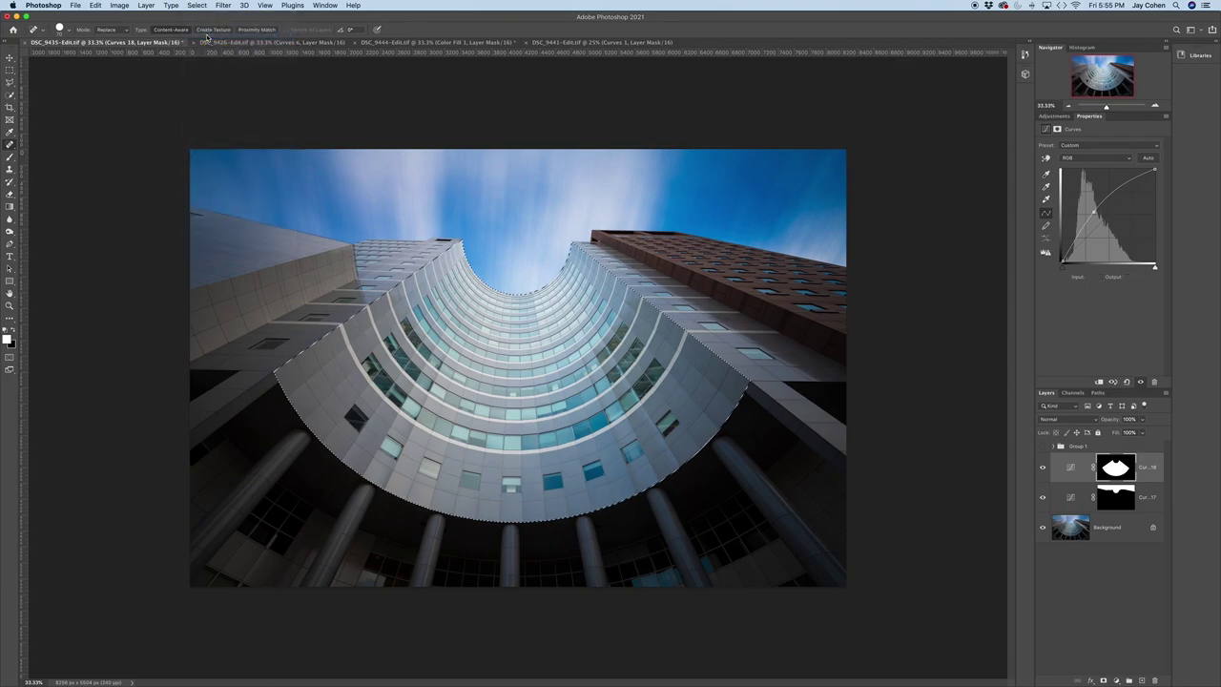
{"action": "left_click", "coordinate": [11, 206]}
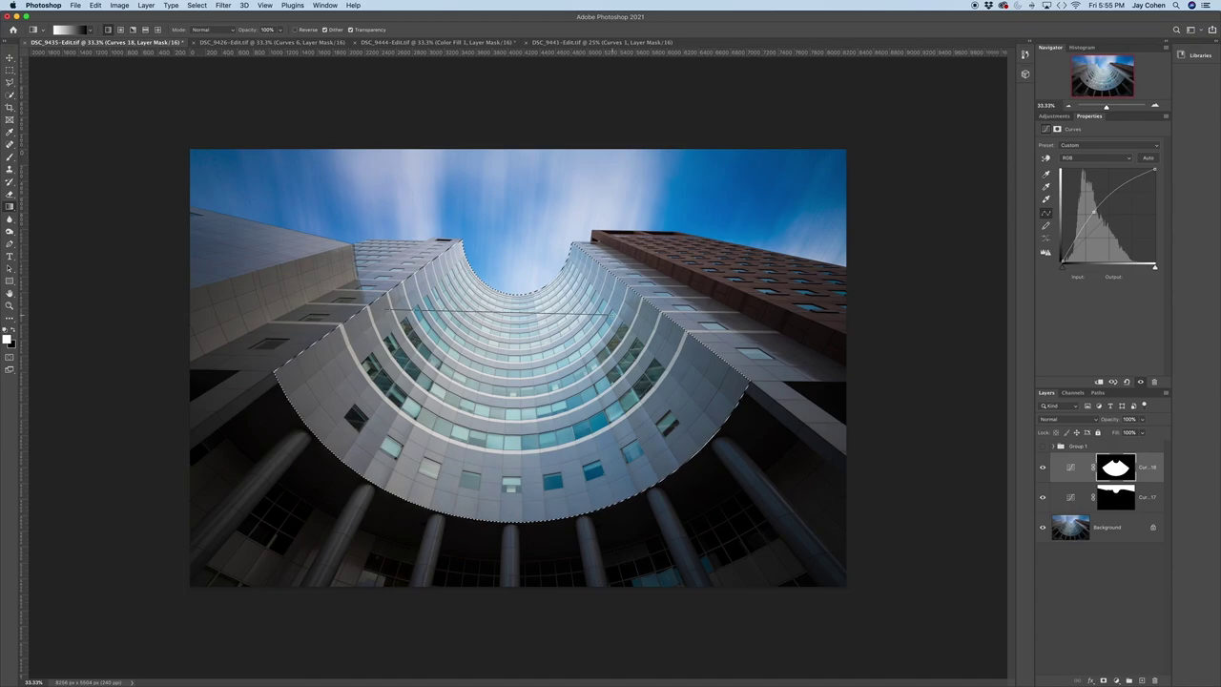
- Draw black-to-white gradients on the Curves 18 mask so the brightening fades leftward
{"action": "left_click_drag", "start_coordinate": [386, 308], "coordinate": [611, 315]}
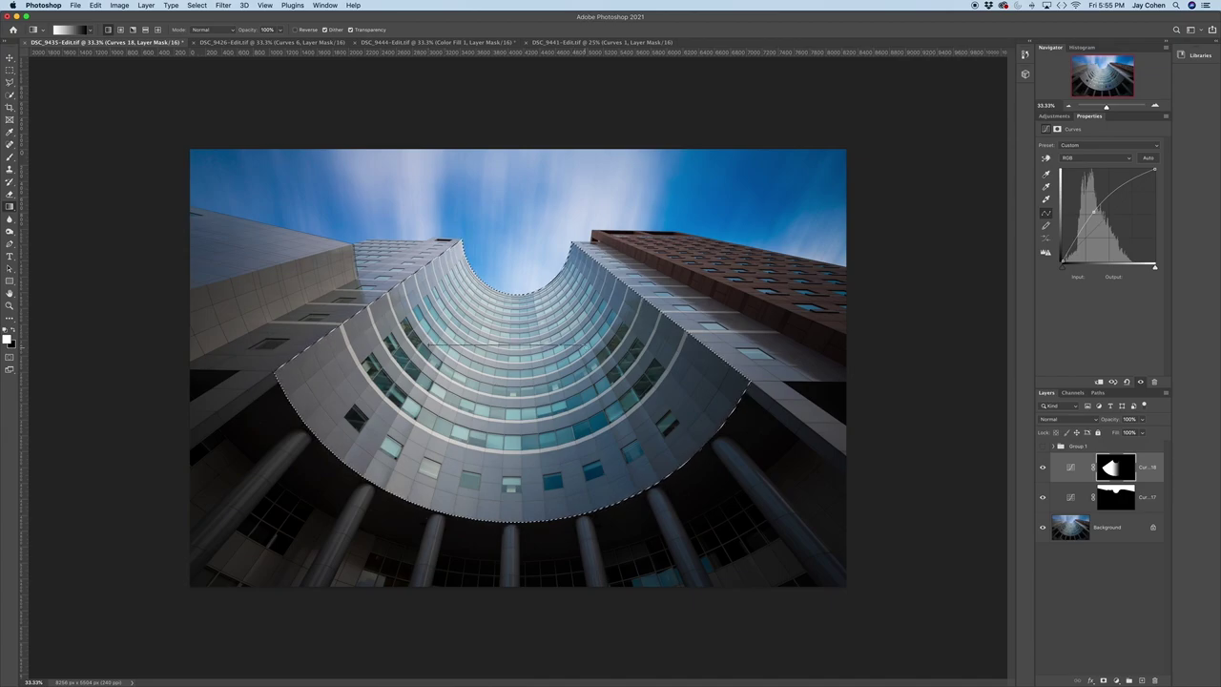
{"action": "left_click_drag", "start_coordinate": [572, 344], "coordinate": [572, 344]}
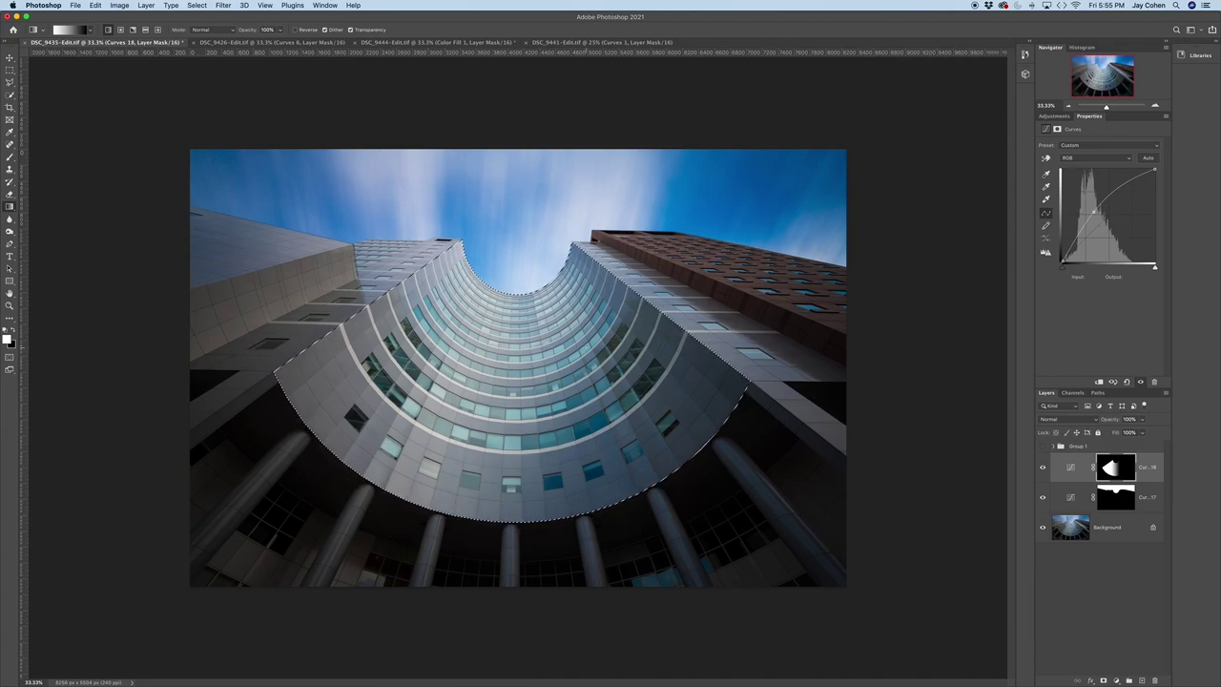
{"action": "left_click", "coordinate": [1041, 468]}
{"action": "left_click", "coordinate": [1043, 467]}
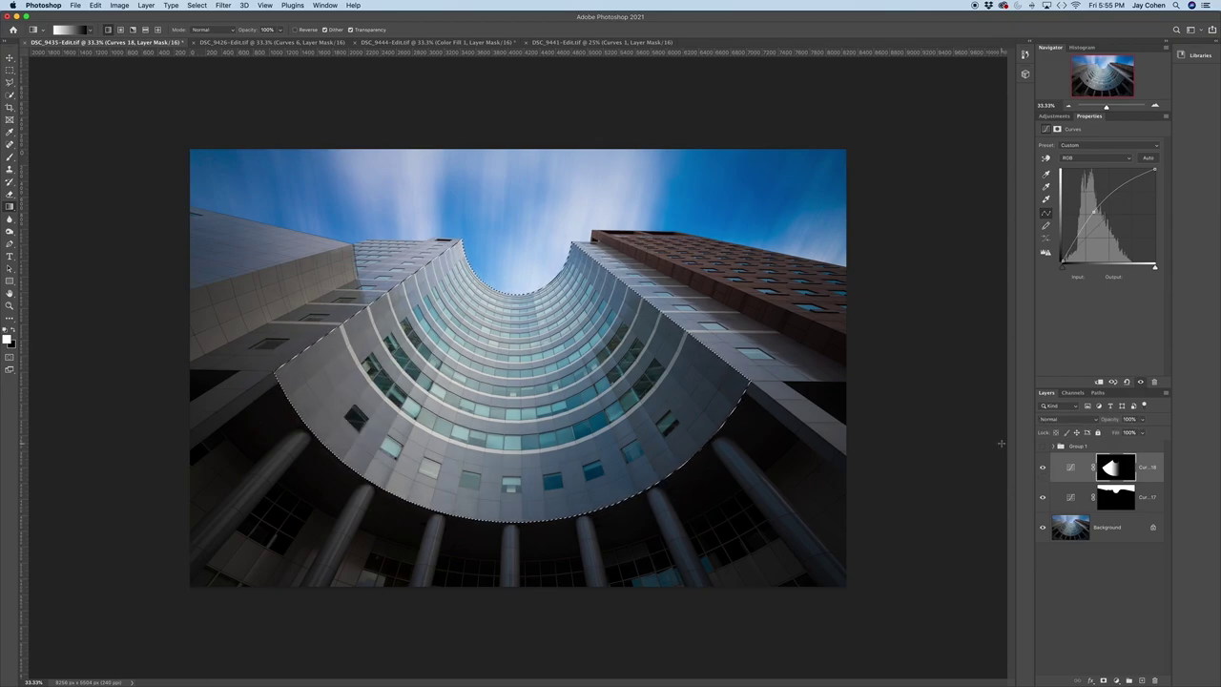
{"action": "left_click", "coordinate": [1054, 116]}
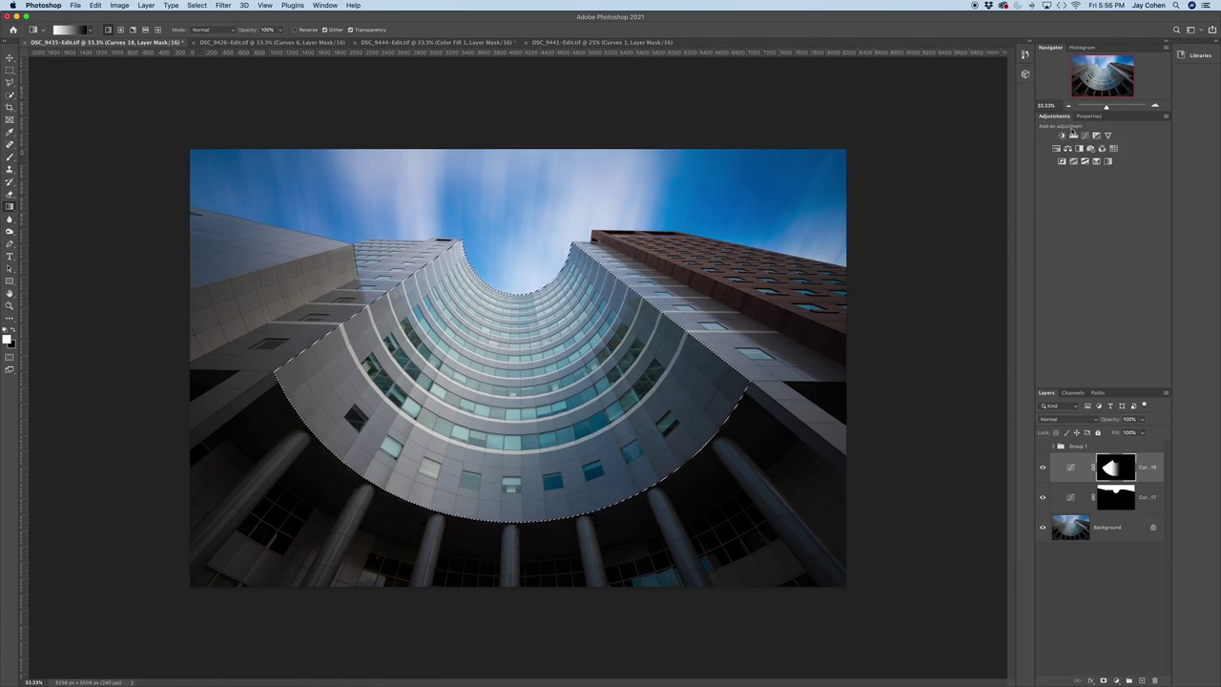
- Add Curves 19 with a lowered point, fade it across the arc with a gradient mask, then deselect
{"action": "left_click", "coordinate": [1087, 137]}
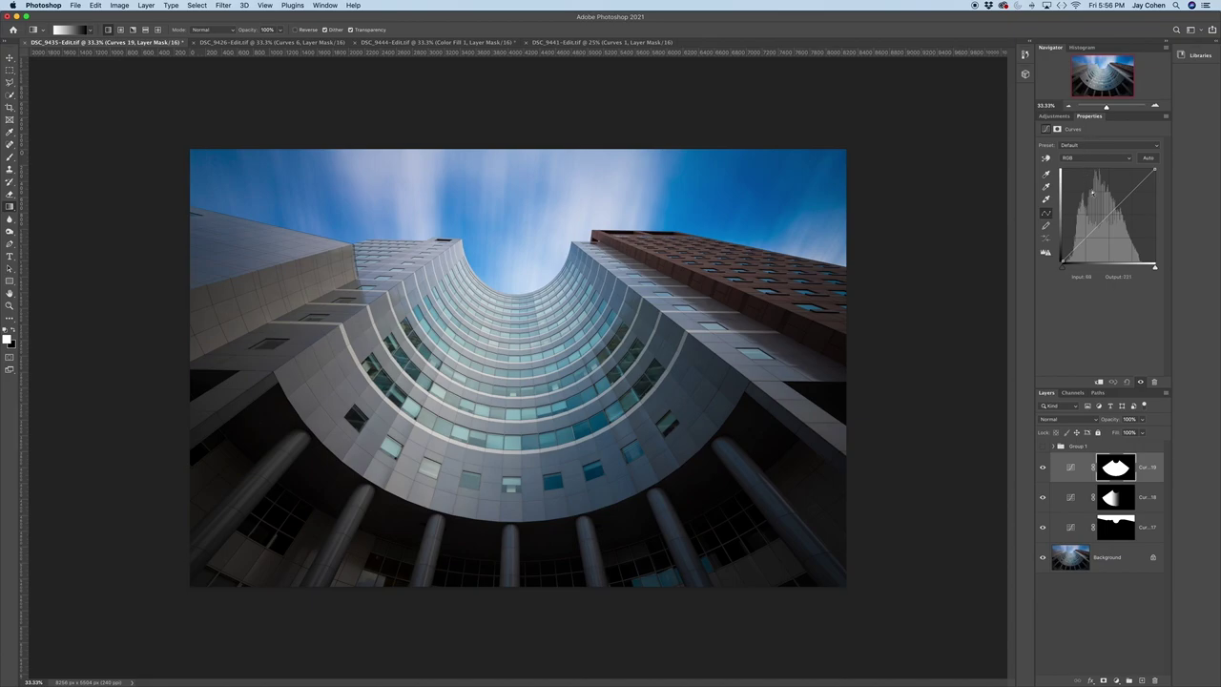
{"action": "left_click_drag", "start_coordinate": [1111, 213], "coordinate": [1114, 224]}
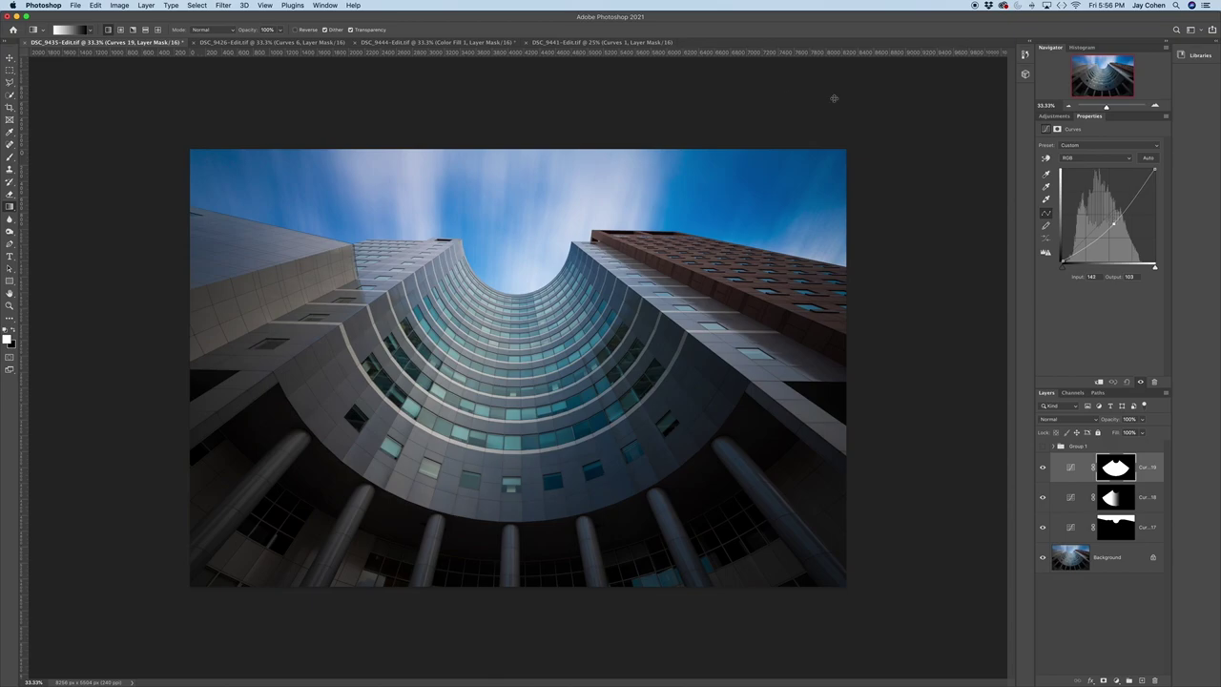
{"action": "left_click", "coordinate": [197, 5]}
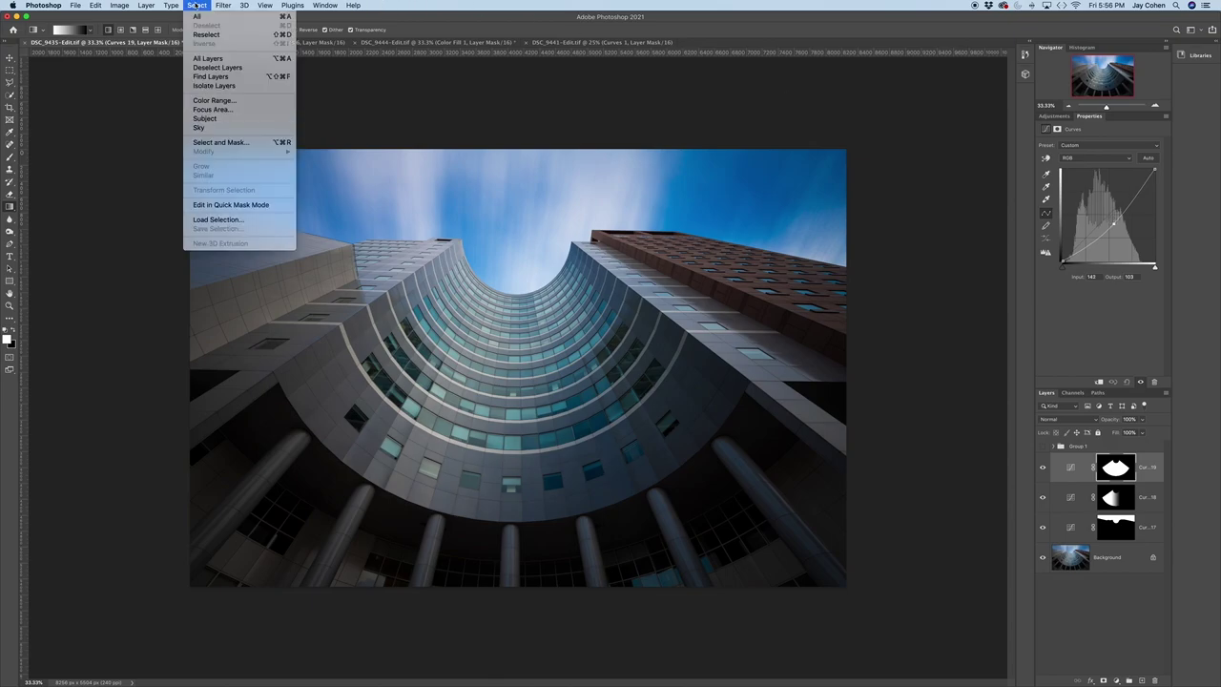
{"action": "left_click", "coordinate": [215, 35]}
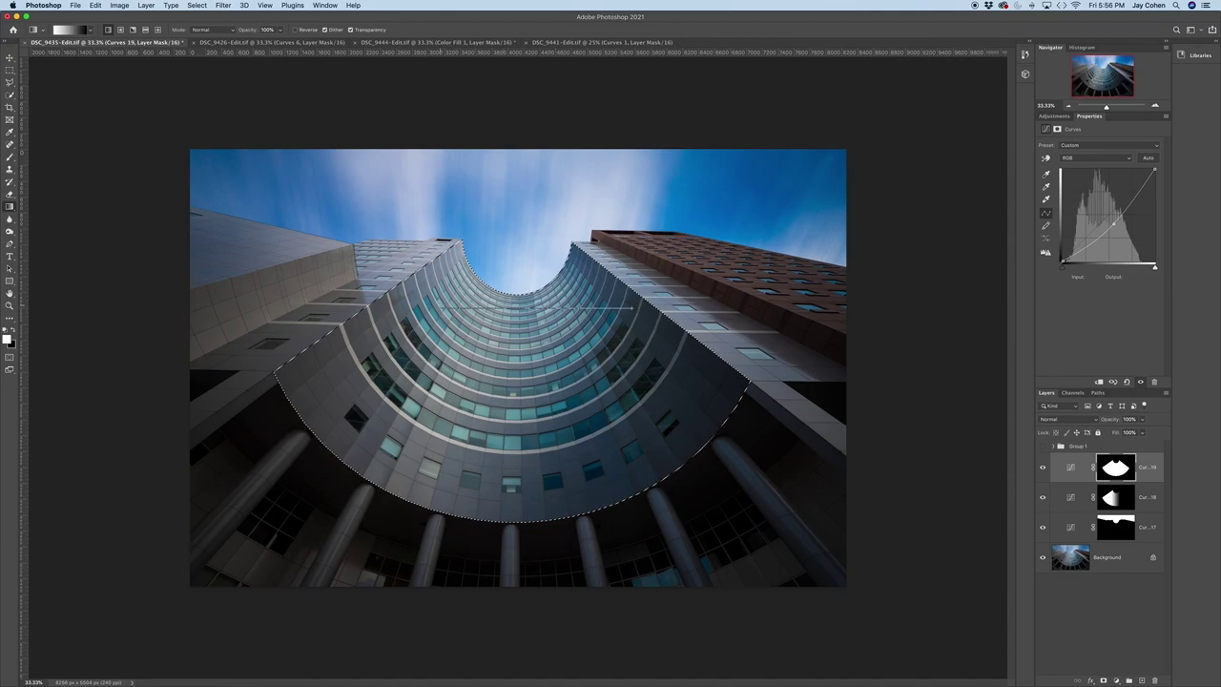
{"action": "left_click_drag", "start_coordinate": [633, 307], "coordinate": [659, 307]}
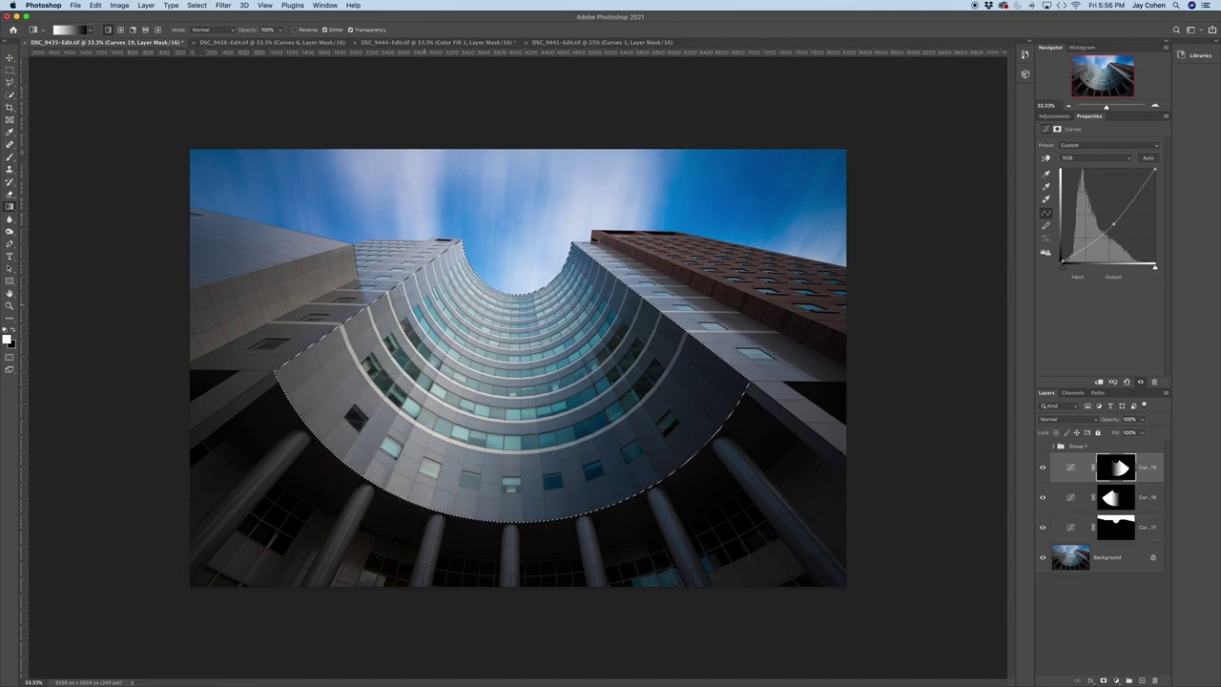
{"action": "left_click", "coordinate": [1042, 467]}
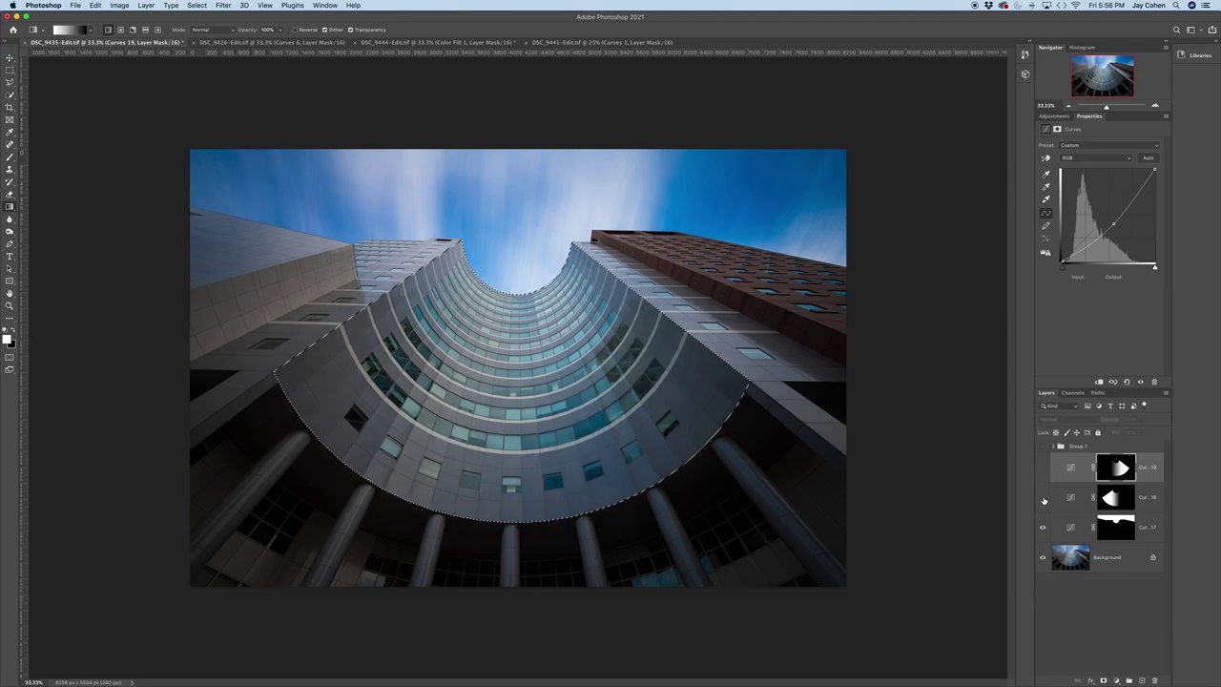
{"action": "left_click", "coordinate": [1042, 468]}
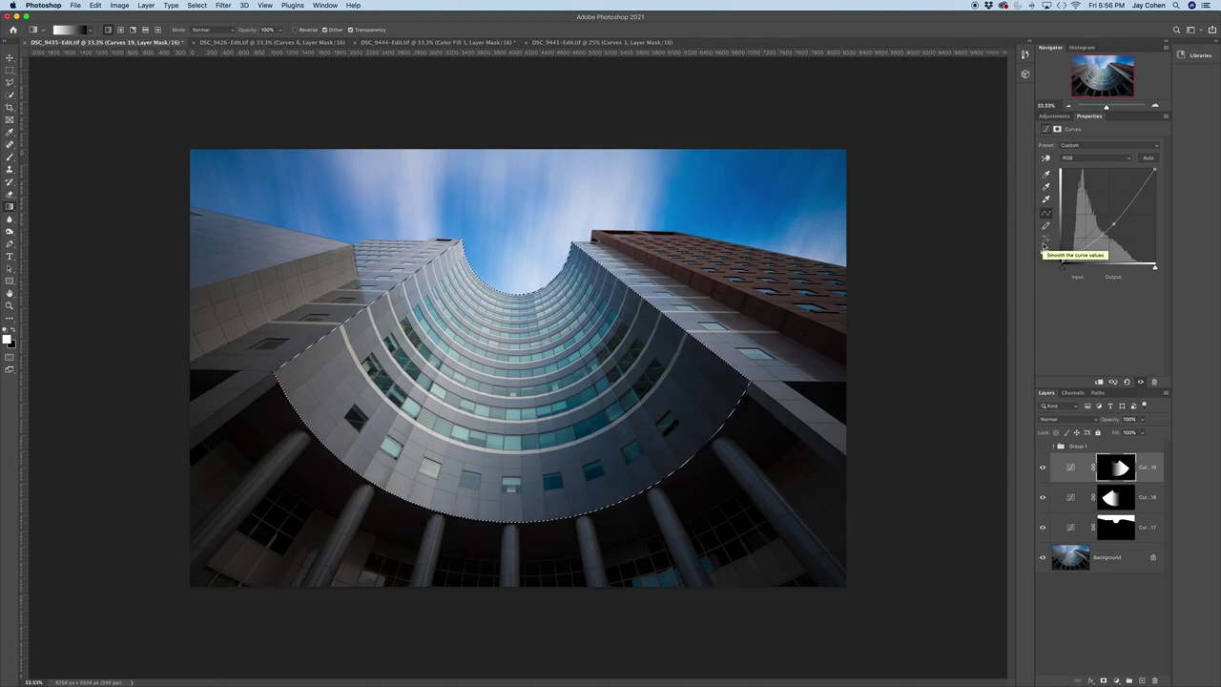
{"action": "key", "text": "super+d"}
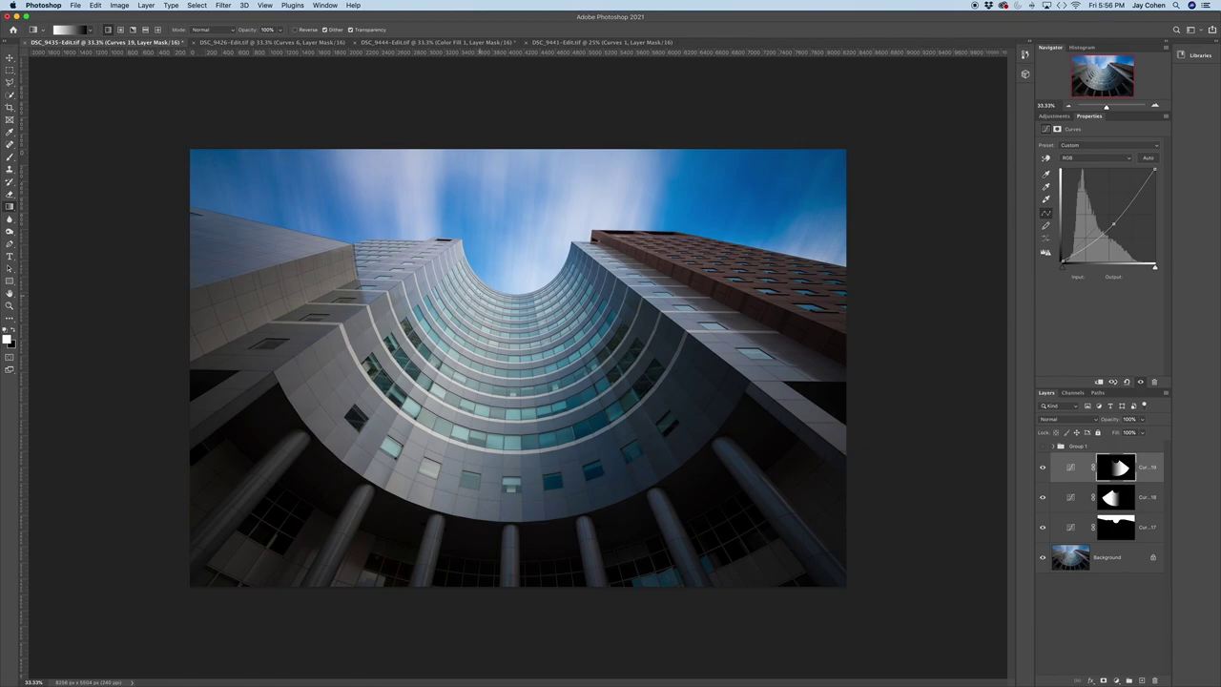
- Load the saved 'left strip' channel as a selection
{"action": "left_click", "coordinate": [198, 6]}
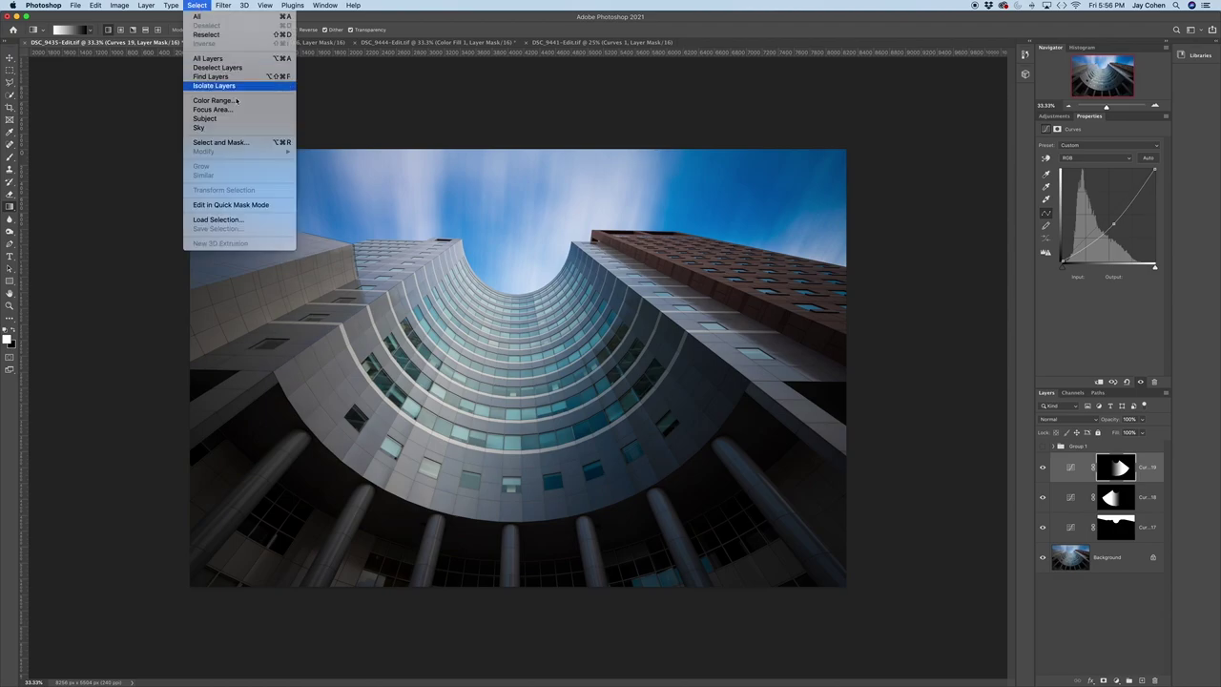
{"action": "left_click", "coordinate": [224, 222]}
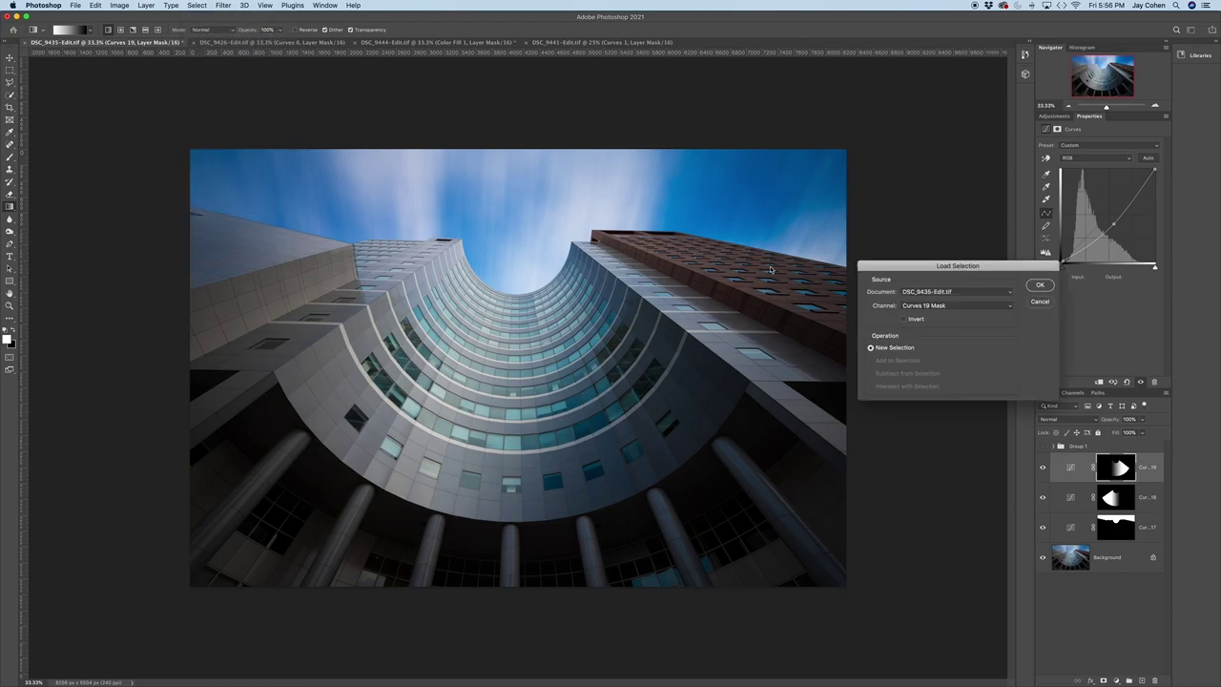
{"action": "left_click", "coordinate": [946, 306]}
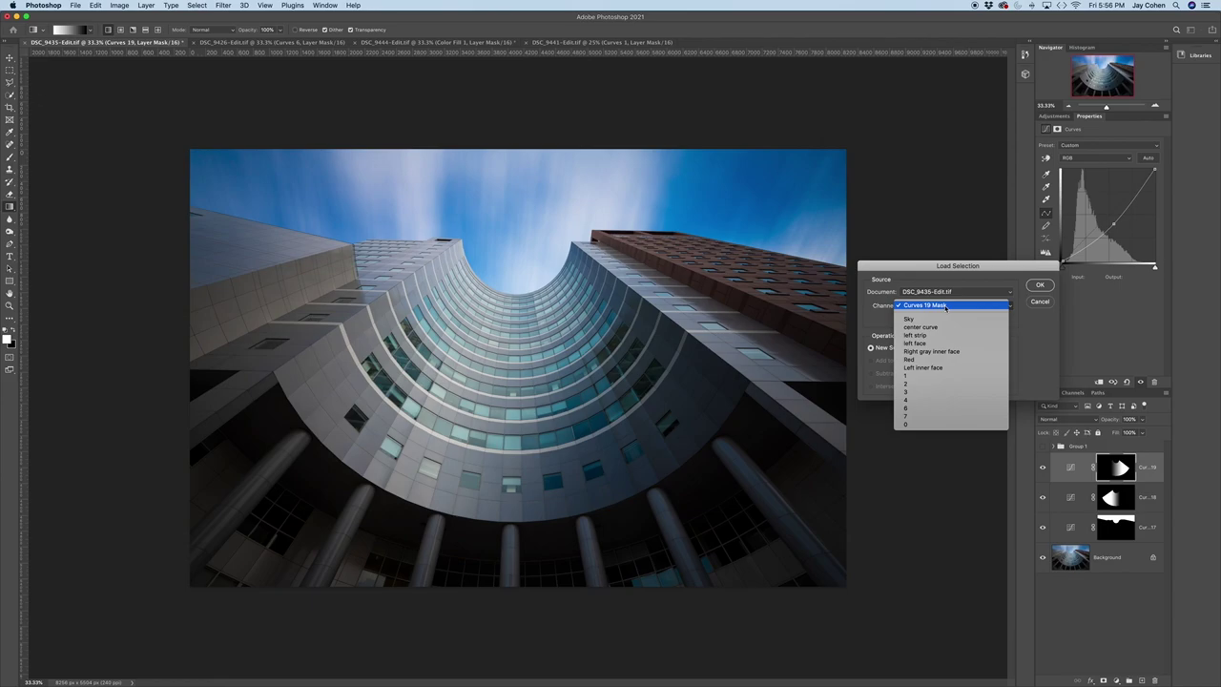
{"action": "left_click", "coordinate": [933, 335]}
{"action": "left_click", "coordinate": [1040, 285]}
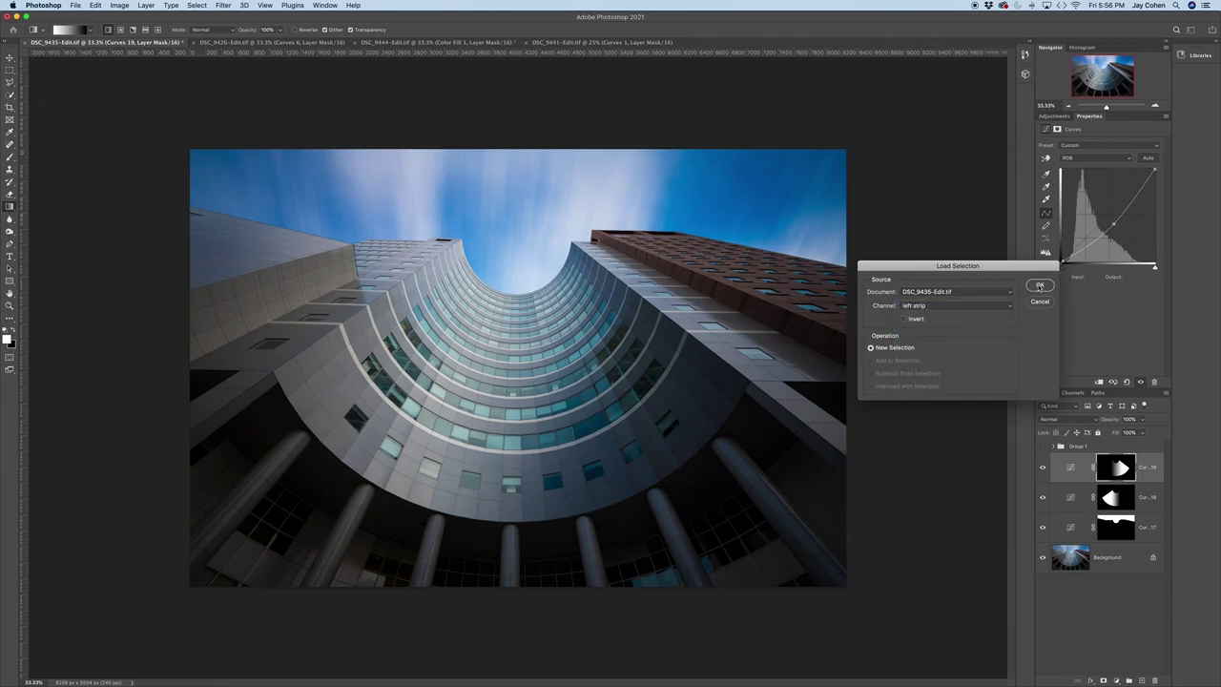
- Add a Curves 20 layer lifting input 87 to output 117 on the left strip
{"action": "left_click", "coordinate": [1055, 116]}
{"action": "left_click", "coordinate": [1068, 133]}
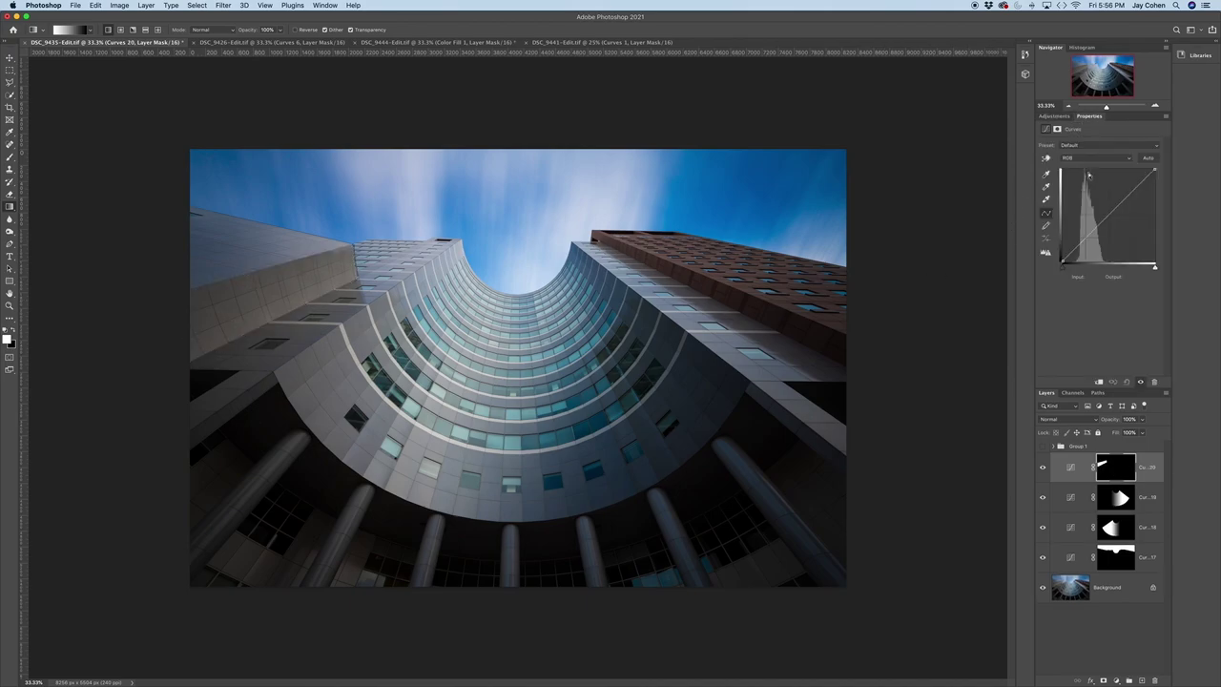
{"action": "left_click_drag", "start_coordinate": [1087, 238], "coordinate": [1086, 218]}
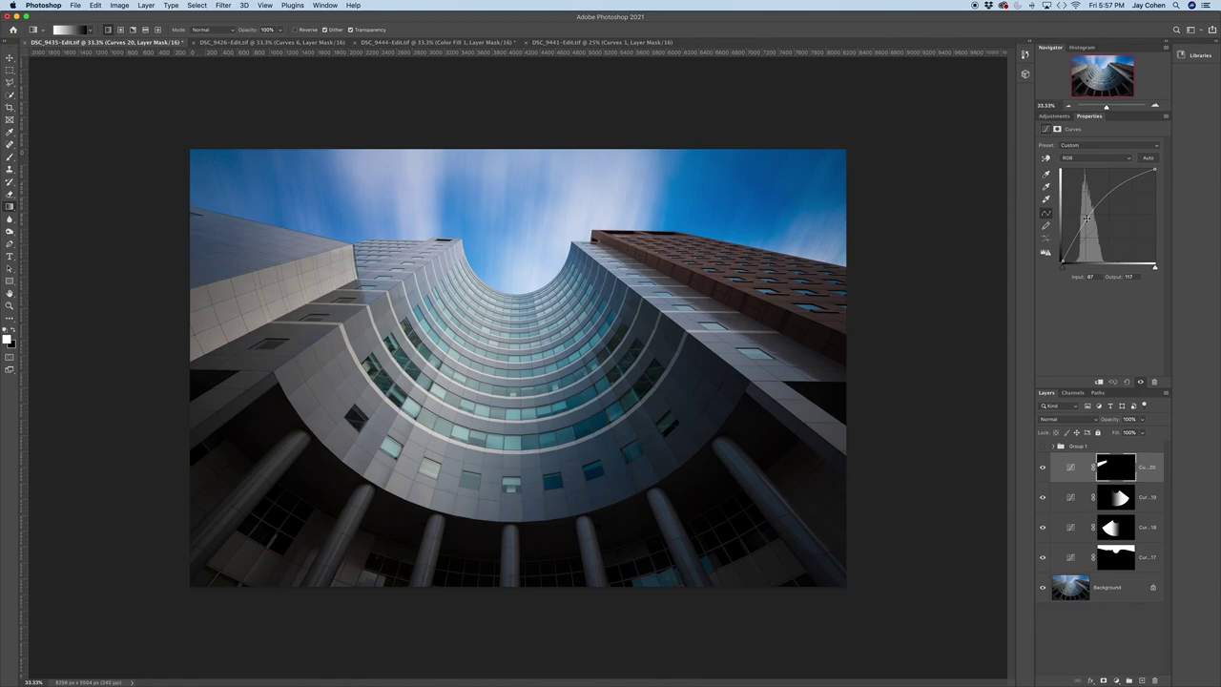
- Reselect the left wall, fill the Curves 20 mask black, draw a gradient across it, then deselect
{"action": "left_click", "coordinate": [196, 6]}
{"action": "left_click", "coordinate": [206, 36]}
{"action": "key", "text": "alt+BackSpace"}
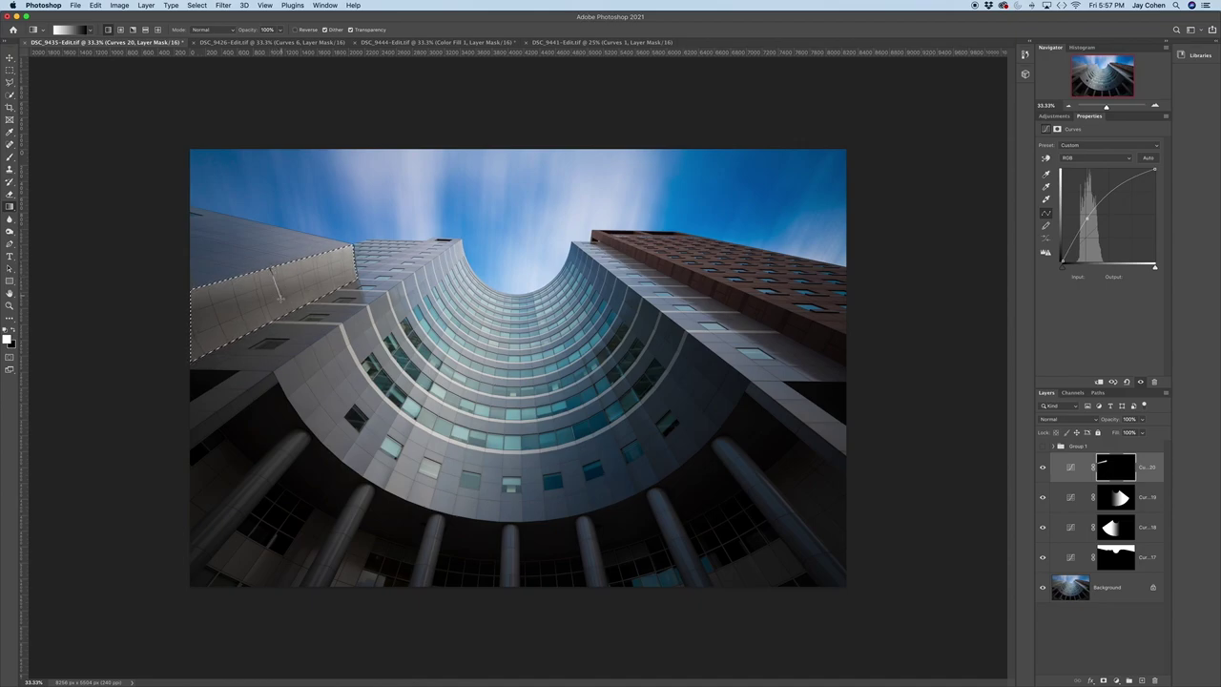
{"action": "left_click_drag", "start_coordinate": [274, 286], "coordinate": [279, 300]}
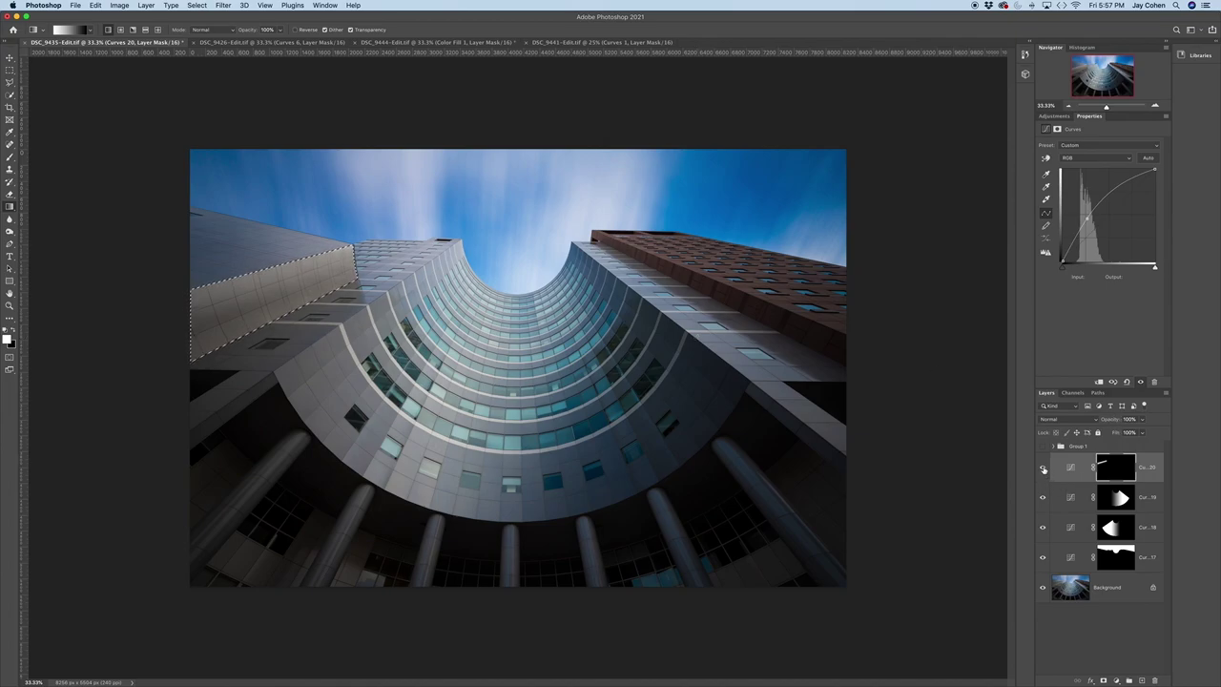
{"action": "left_click", "coordinate": [1043, 467]}
{"action": "left_click", "coordinate": [1042, 467]}
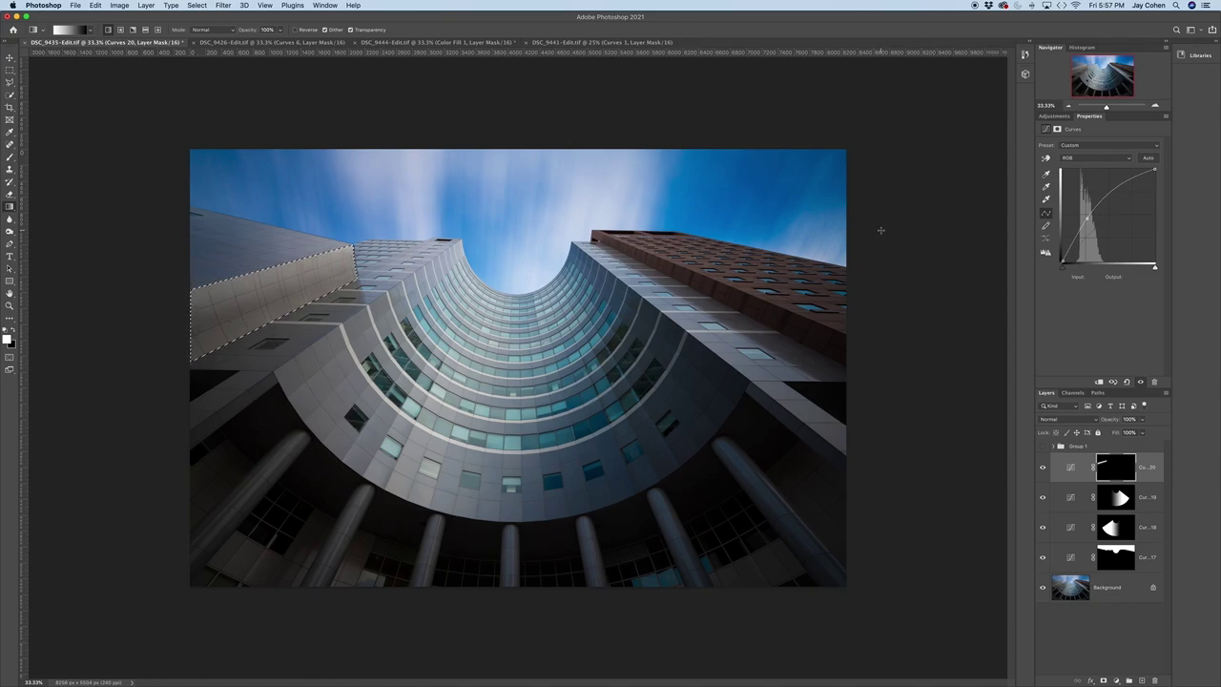
{"action": "key", "text": "super+d"}
- Load the saved 'Red' channel as a selection around the right brick building
{"action": "left_click", "coordinate": [197, 6]}
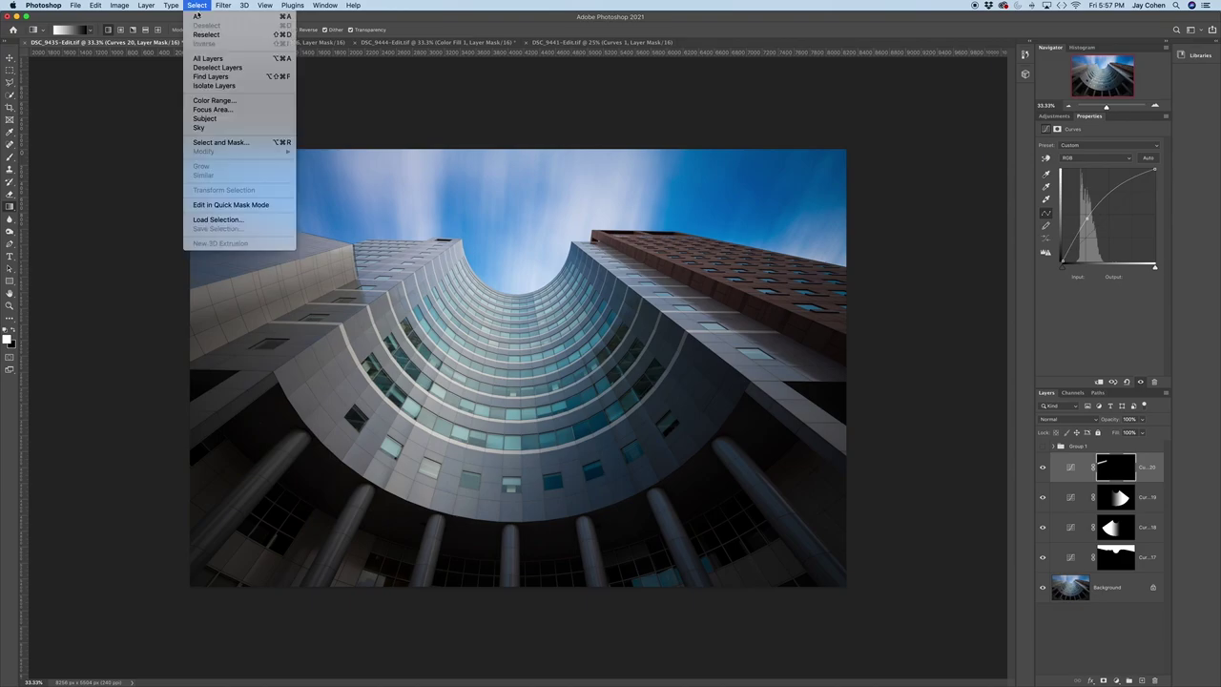
{"action": "left_click", "coordinate": [218, 220]}
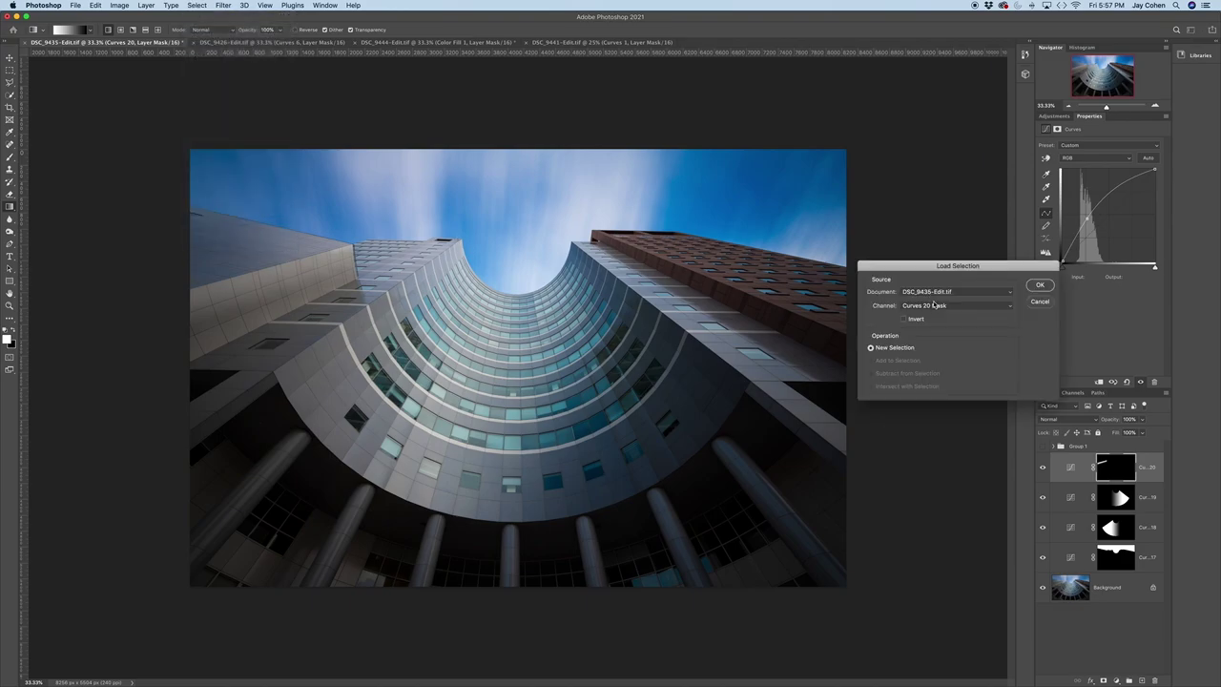
{"action": "left_click", "coordinate": [934, 305]}
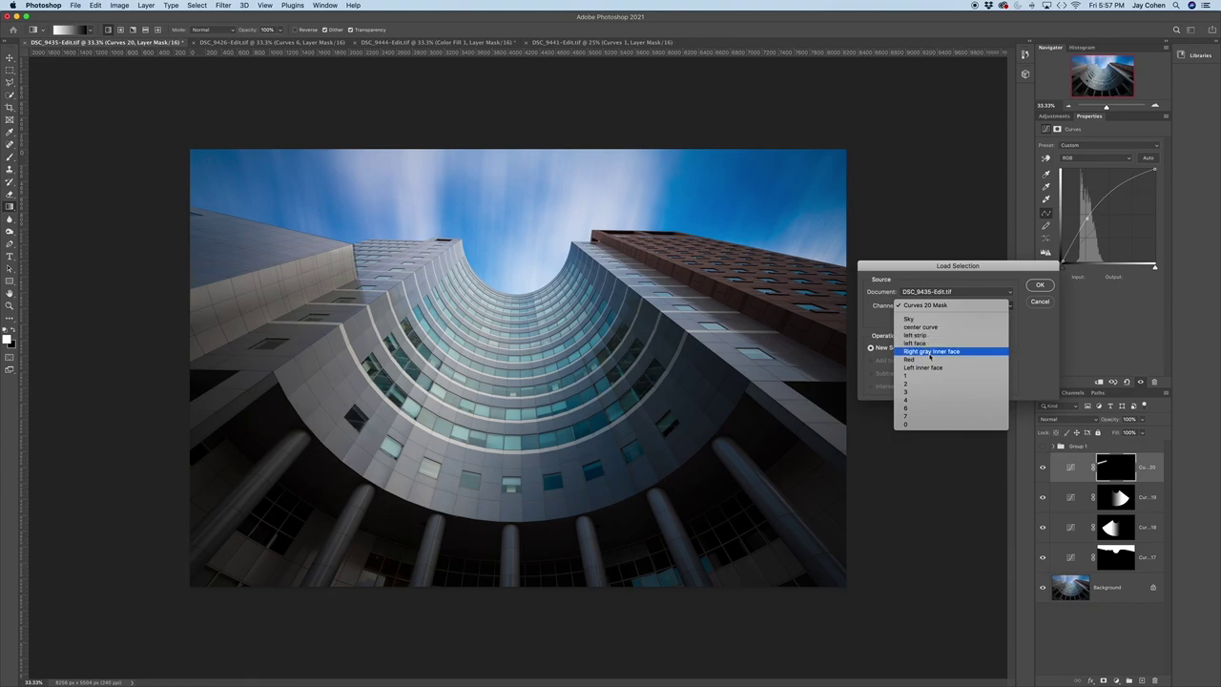
{"action": "left_click", "coordinate": [940, 358]}
{"action": "left_click", "coordinate": [1038, 285]}
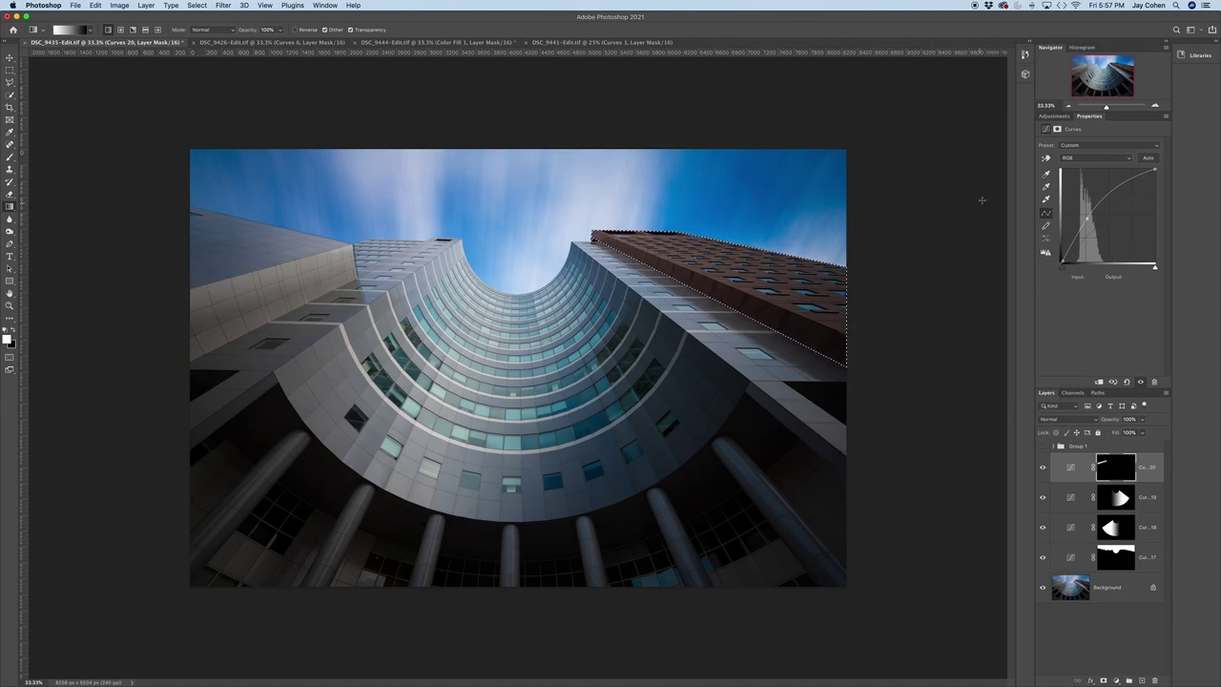
{"action": "left_click", "coordinate": [1054, 116]}
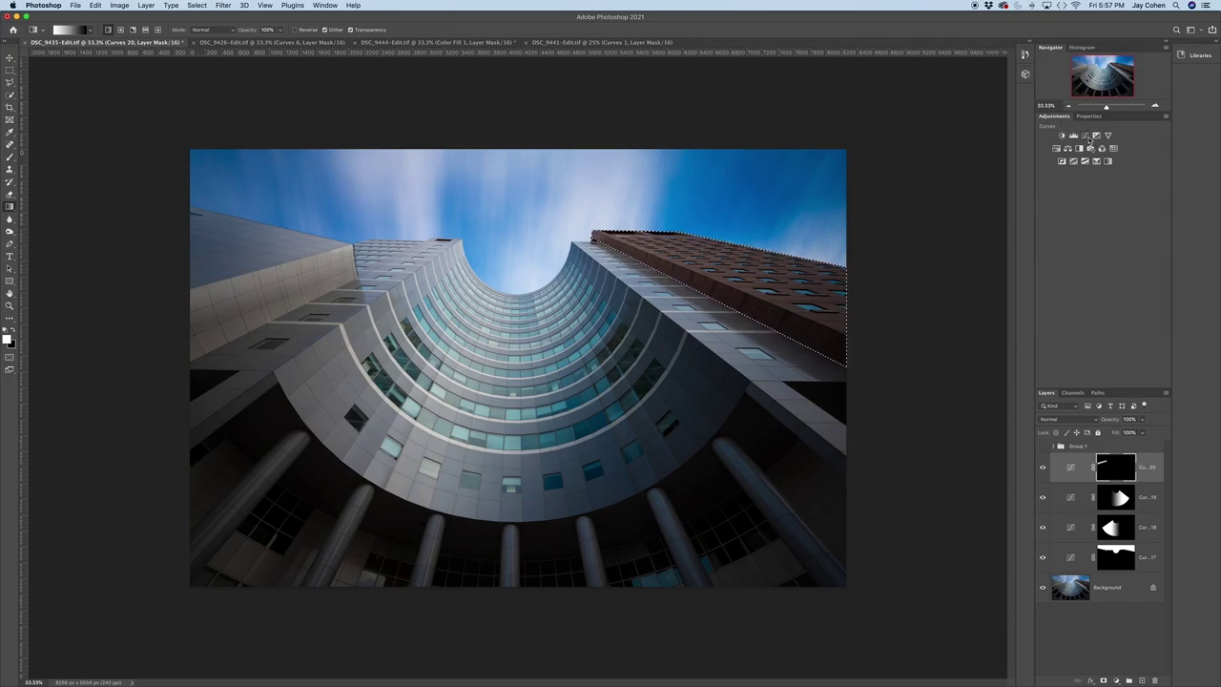
- Add Curves 21 with an S-curve that brightens highlights and deepens shadows on the brick building
{"action": "left_click", "coordinate": [1088, 138]}
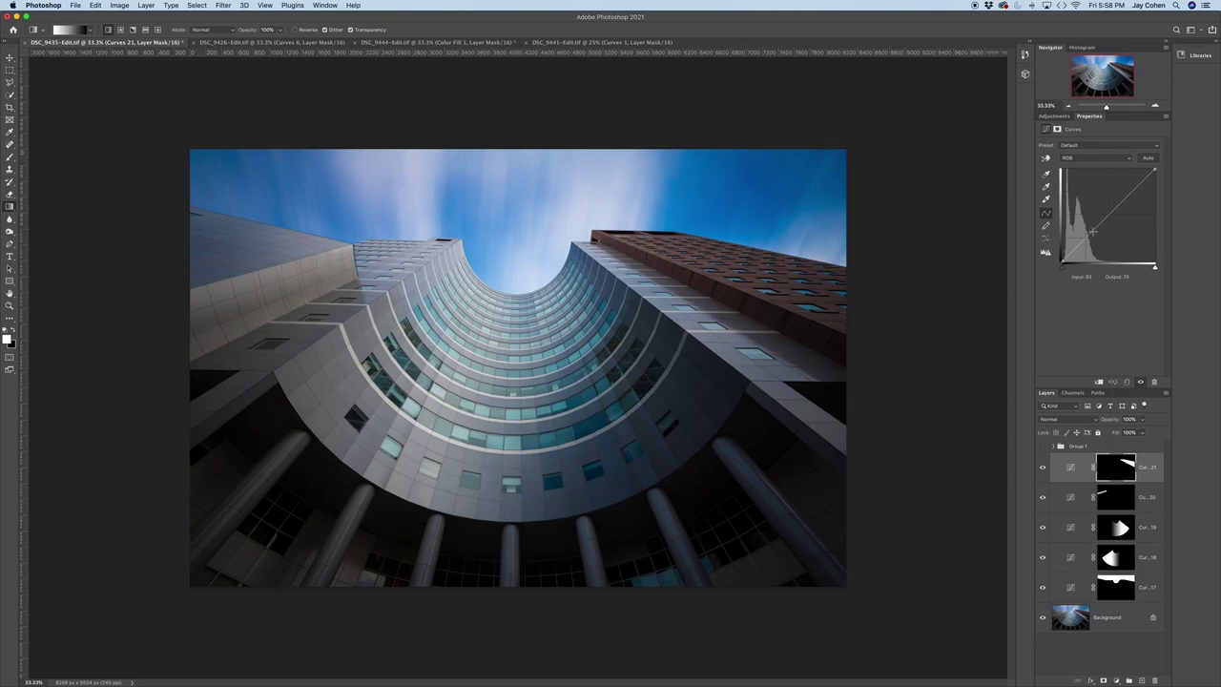
{"action": "left_click_drag", "start_coordinate": [1092, 230], "coordinate": [1087, 225]}
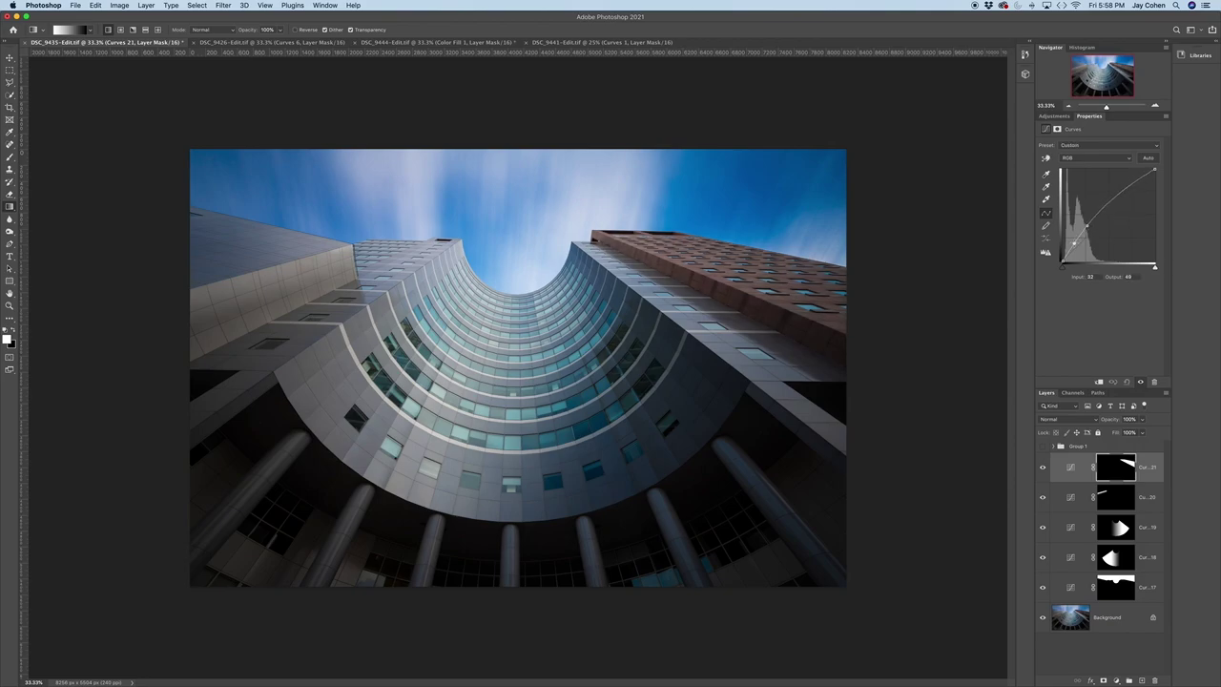
{"action": "left_click_drag", "start_coordinate": [1073, 244], "coordinate": [1074, 249]}
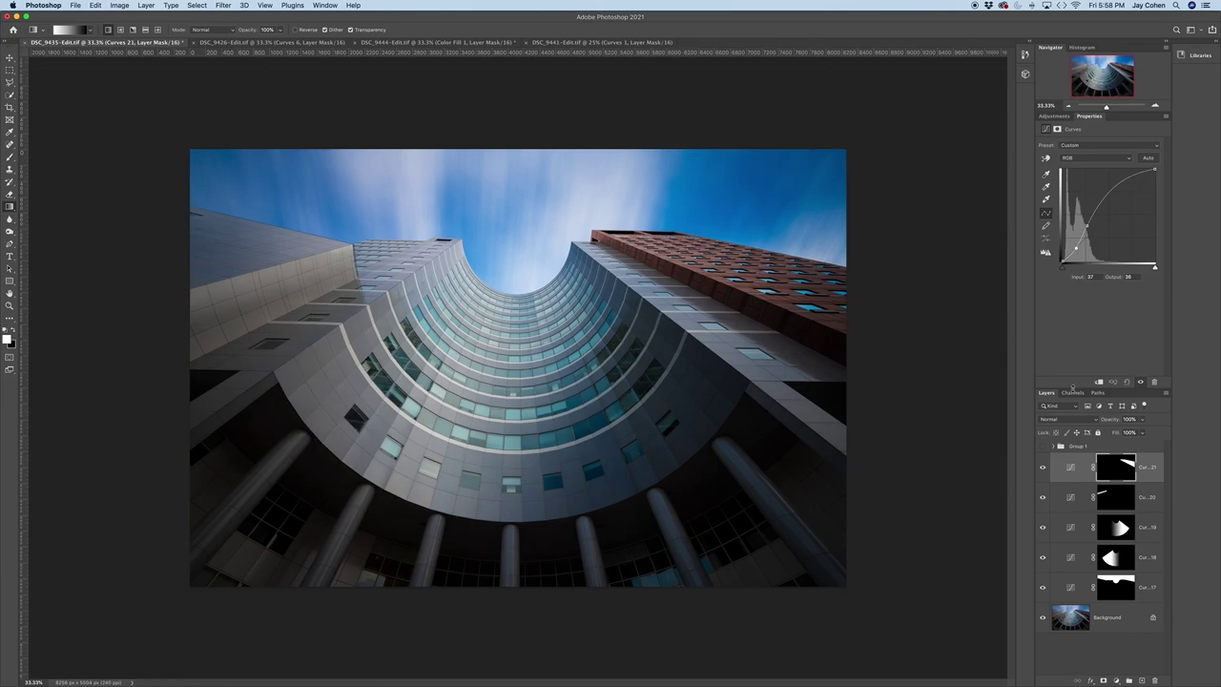
{"action": "left_click", "coordinate": [1042, 467]}
{"action": "left_click", "coordinate": [1043, 467]}
- Reselect the brick building and add a Solid Color fill layer over it
{"action": "left_click", "coordinate": [196, 6]}
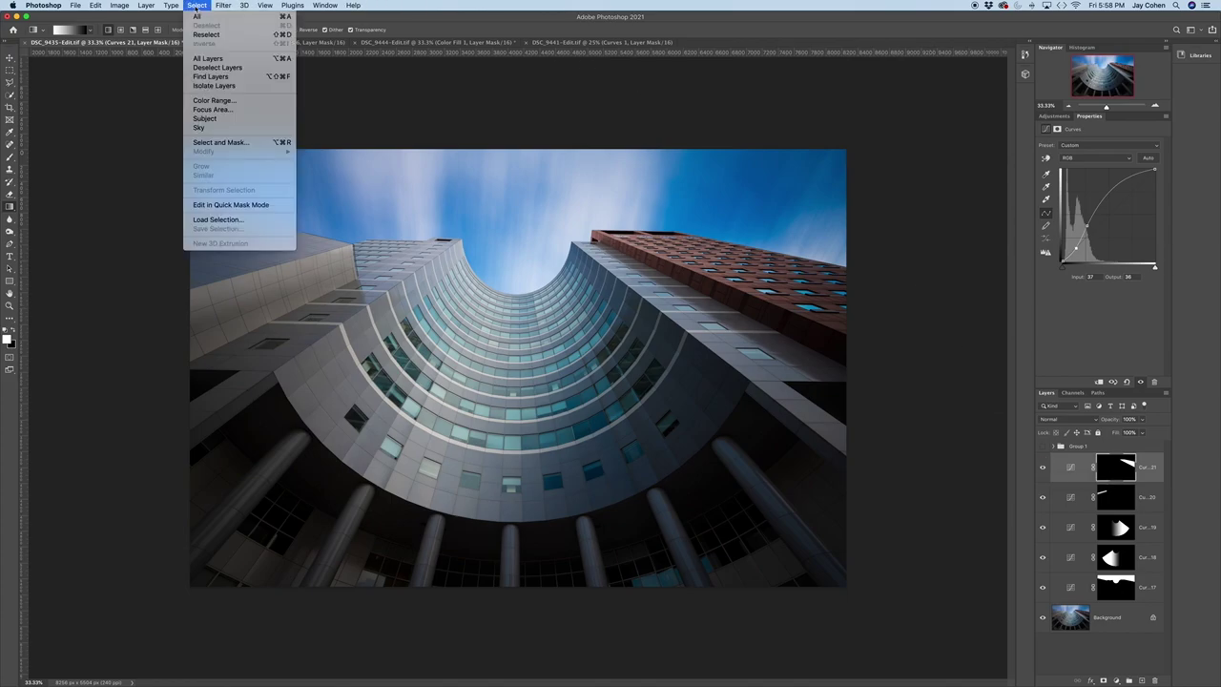
{"action": "left_click", "coordinate": [204, 34]}
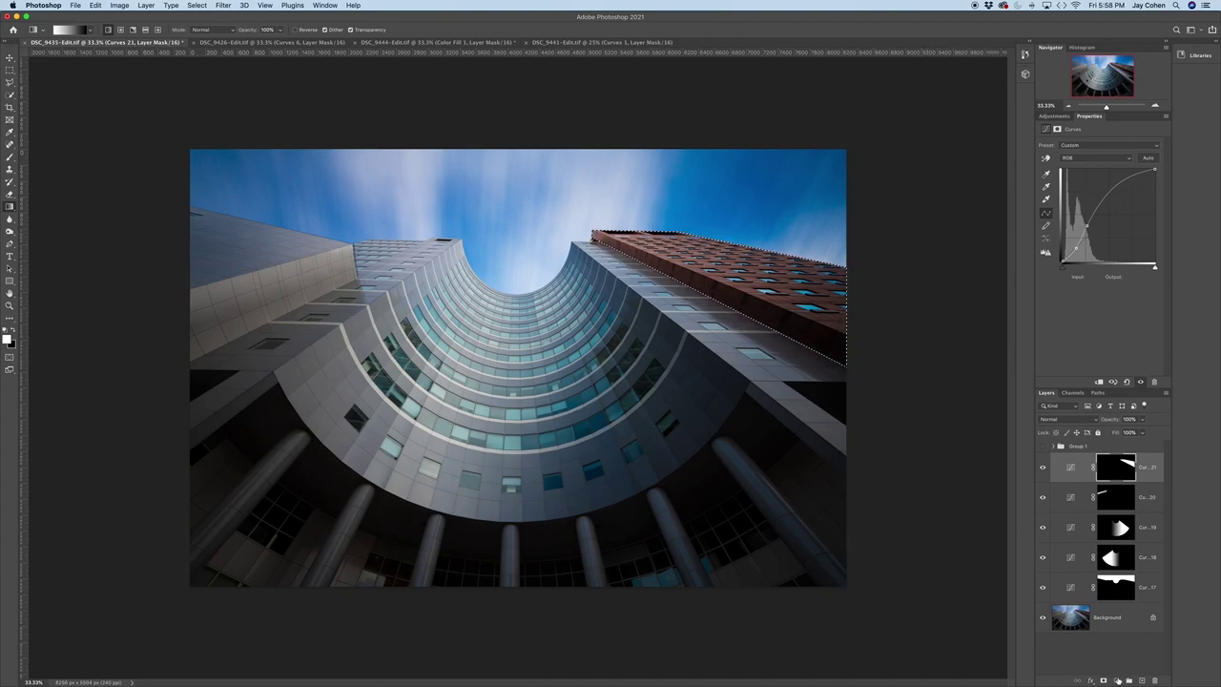
{"action": "left_click", "coordinate": [1117, 680]}
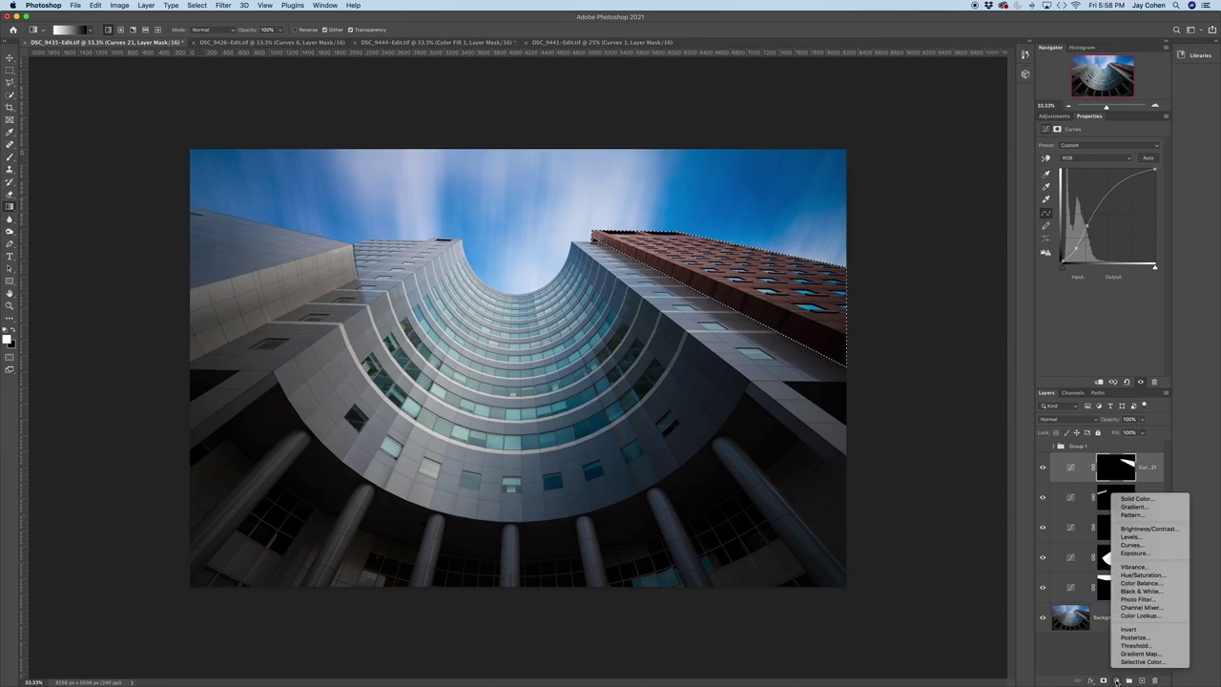
{"action": "left_click", "coordinate": [1150, 498]}
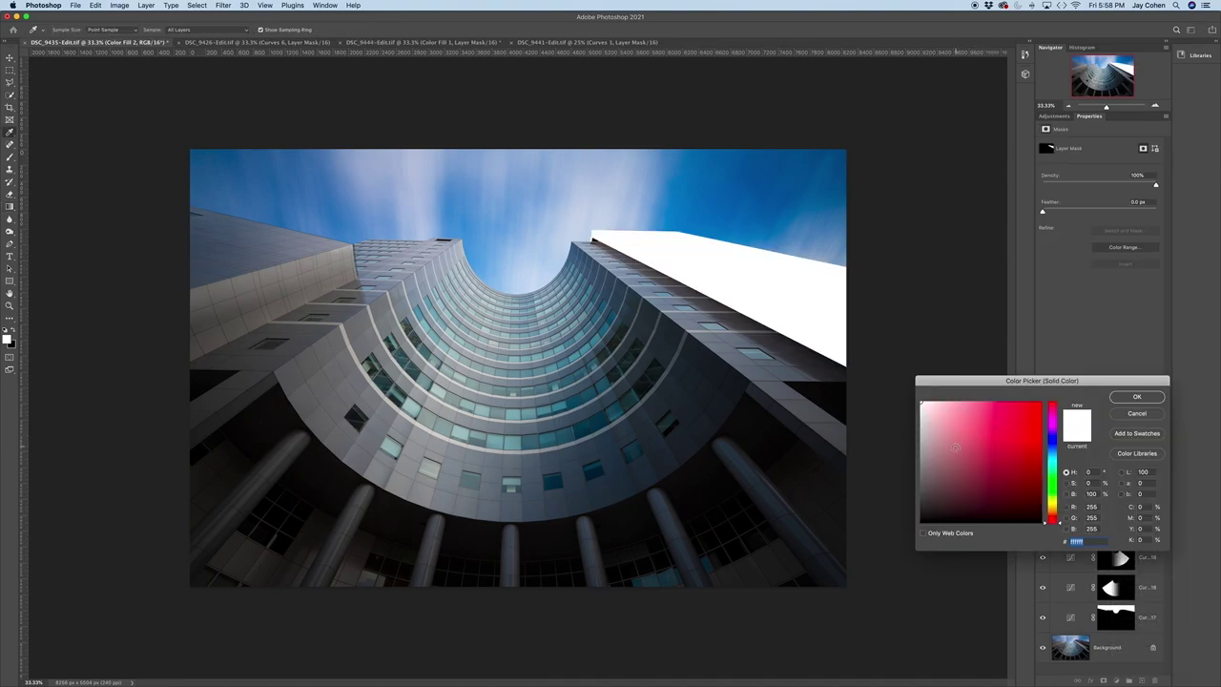
- Set the fill colour to rust red #773d17 in the Color Picker
{"action": "left_click", "coordinate": [1057, 511]}
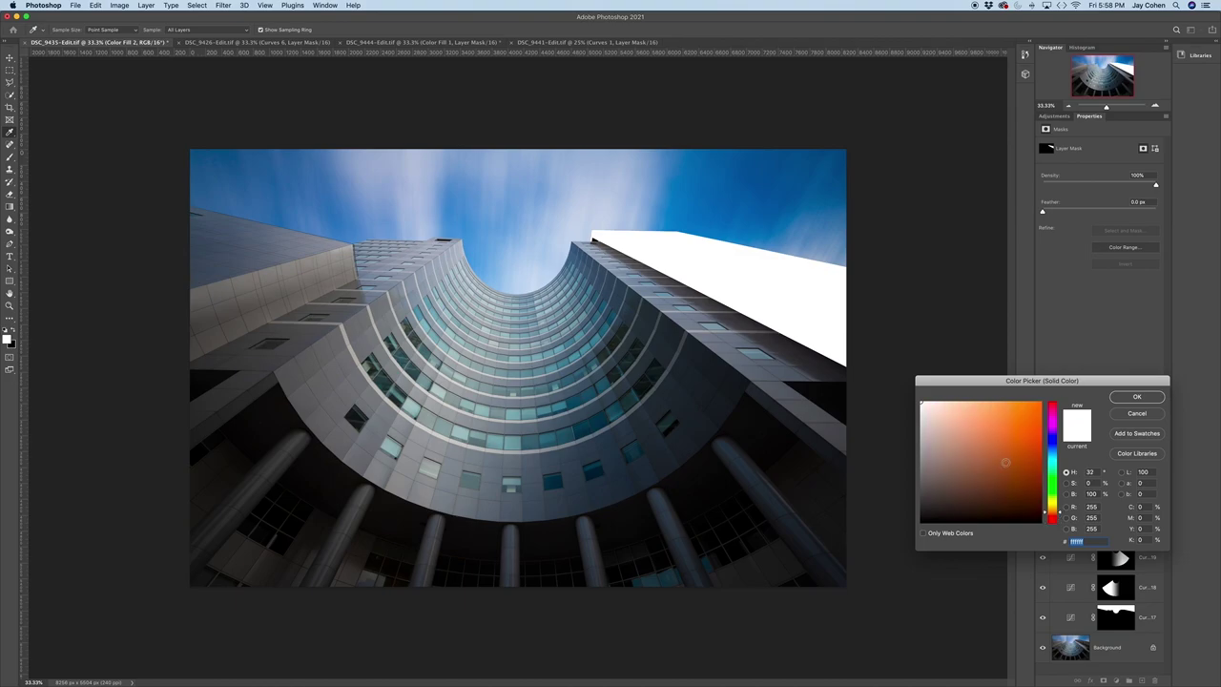
{"action": "left_click", "coordinate": [1002, 454]}
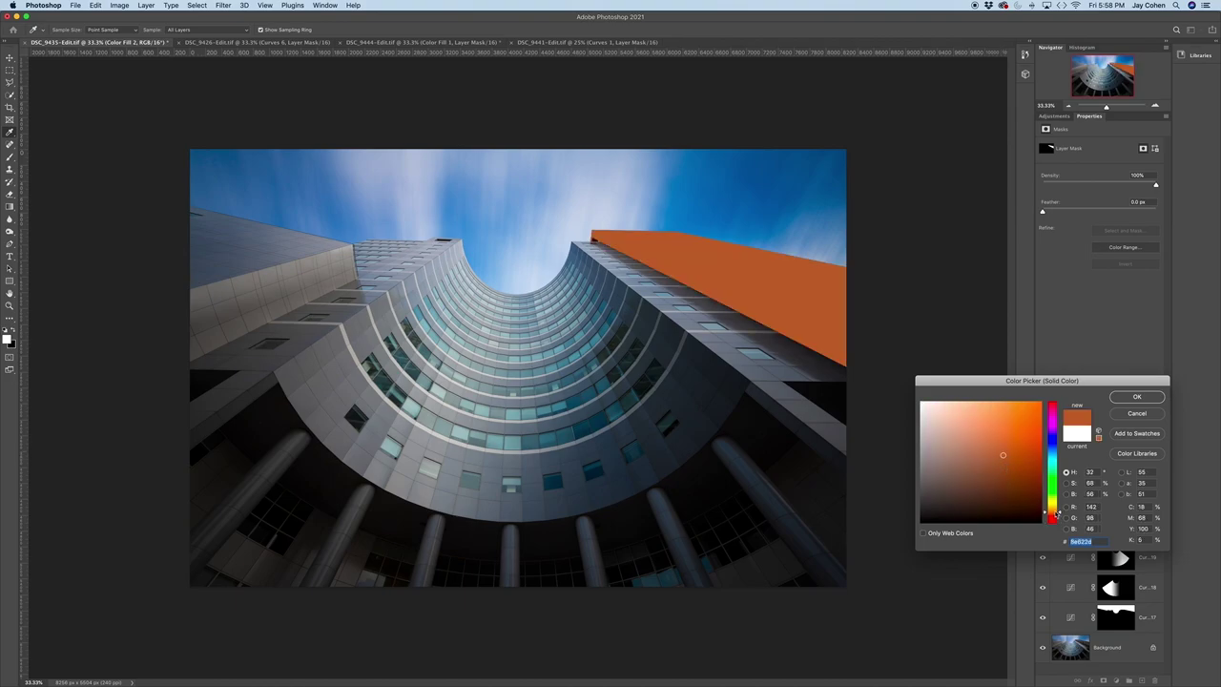
{"action": "left_click", "coordinate": [1056, 514]}
{"action": "left_click", "coordinate": [1018, 466]}
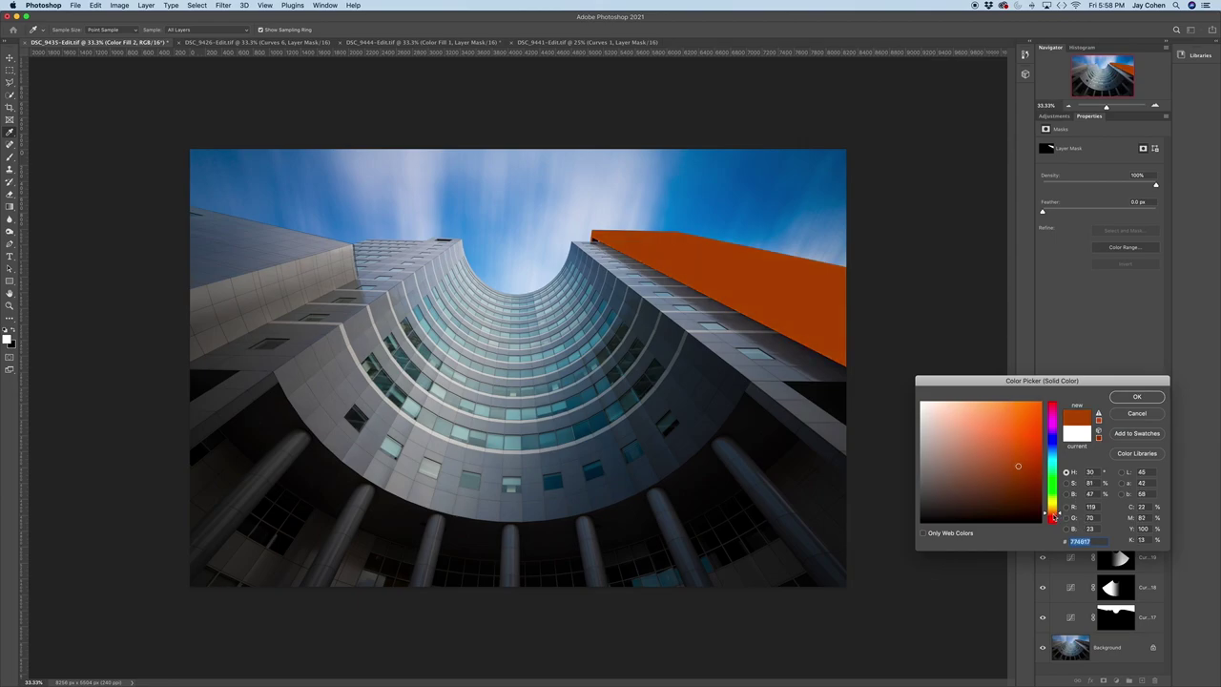
{"action": "left_click", "coordinate": [1054, 516]}
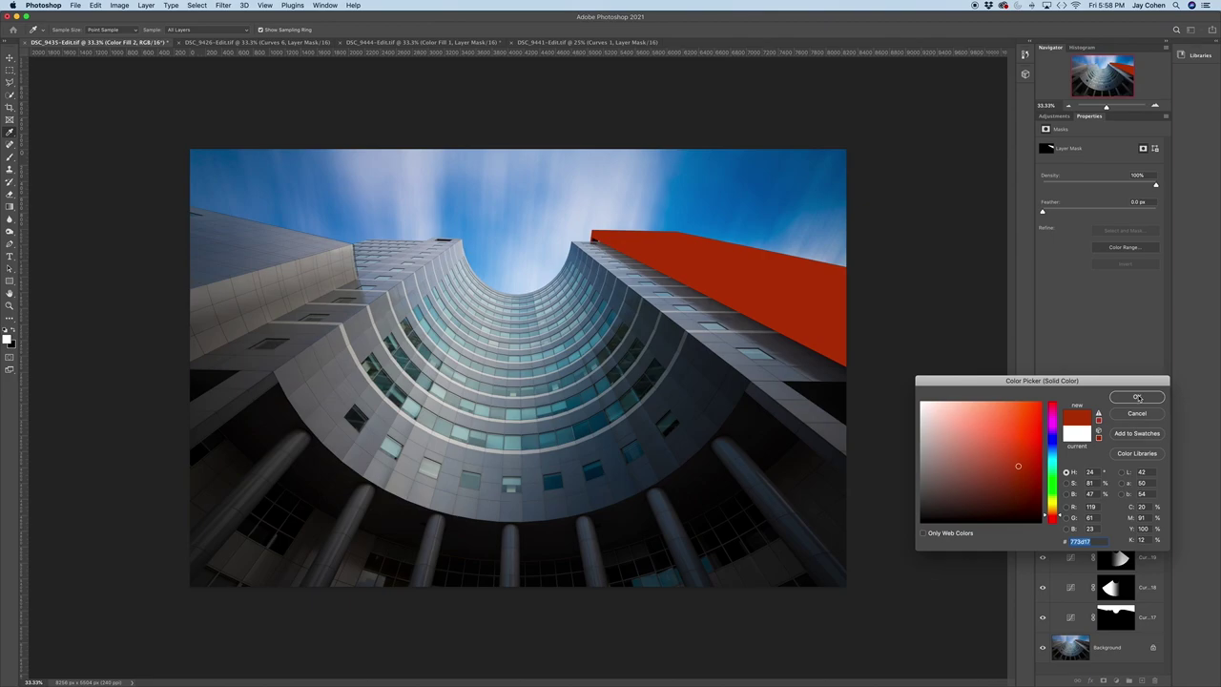
{"action": "left_click", "coordinate": [1137, 397]}
{"action": "left_click", "coordinate": [1073, 422]}
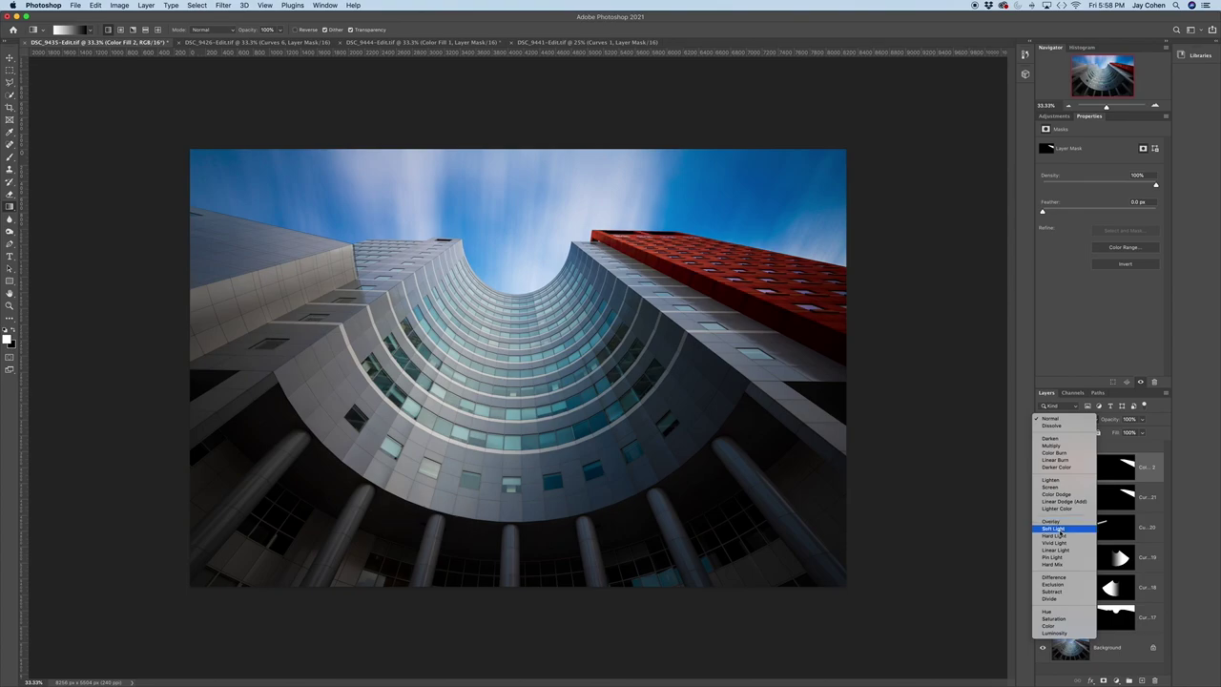
- Blend the red Color Fill in Soft Light at 60% opacity, then toggle it off and on to compare
{"action": "left_click", "coordinate": [1054, 528]}
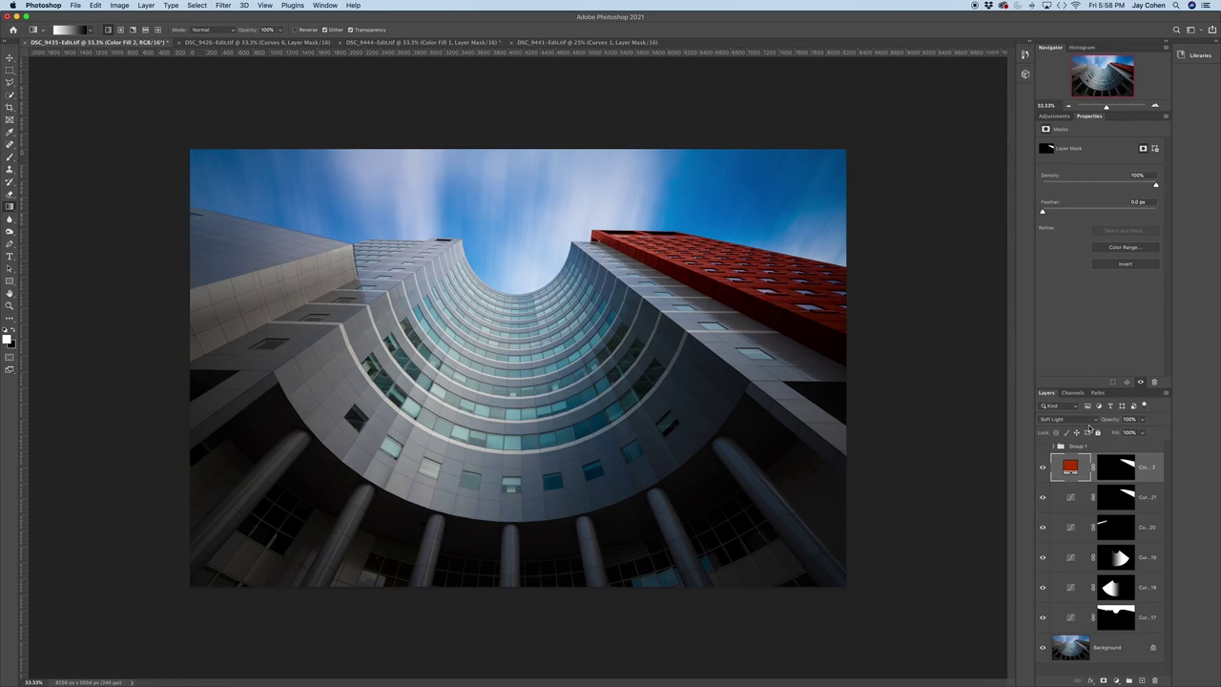
{"action": "left_click_drag", "start_coordinate": [1111, 419], "coordinate": [1071, 420]}
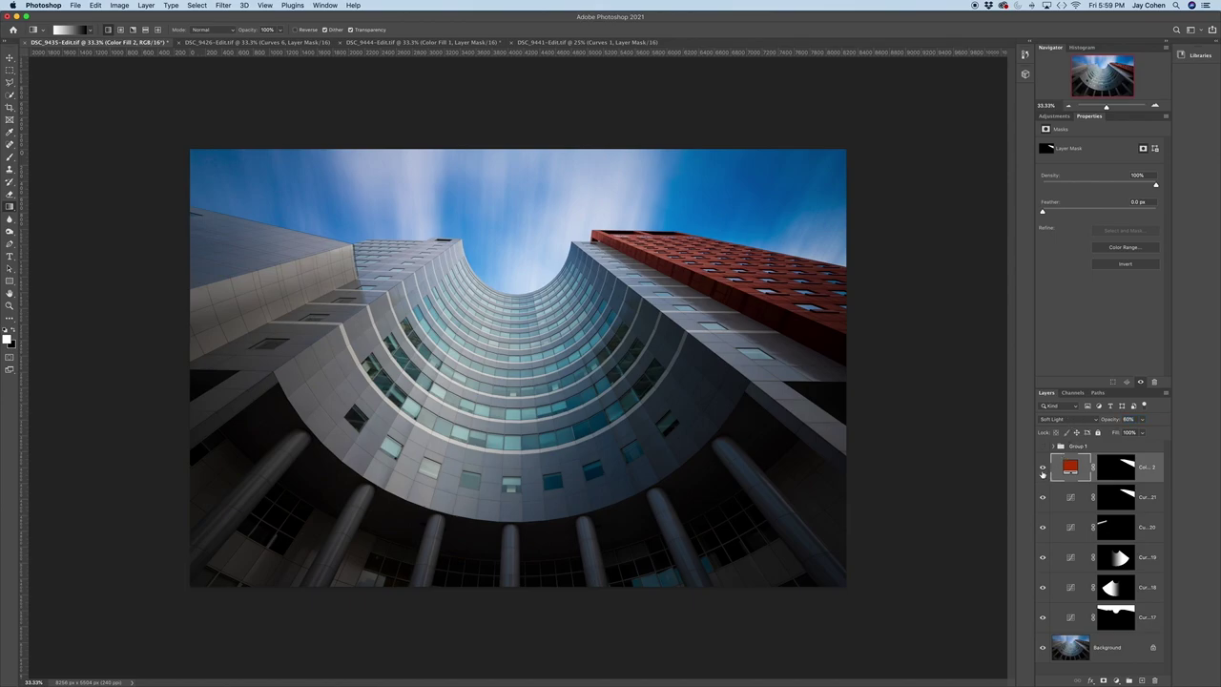
{"action": "left_click", "coordinate": [1042, 466]}
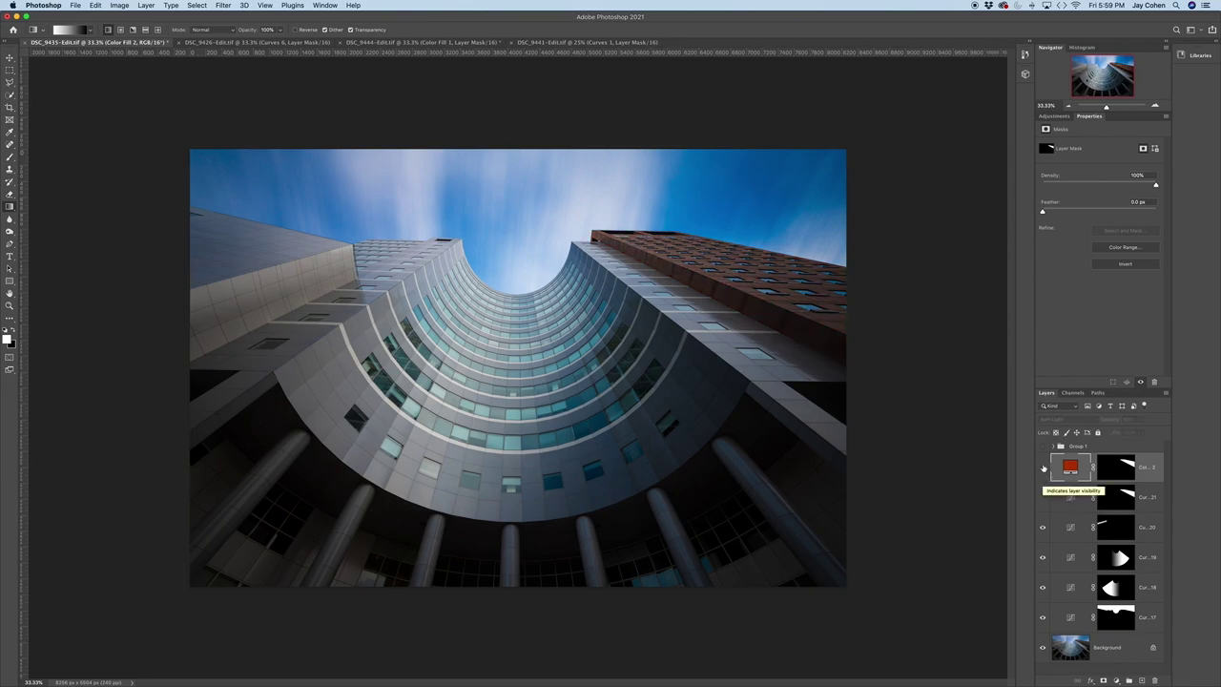
{"action": "left_click", "coordinate": [1043, 466]}
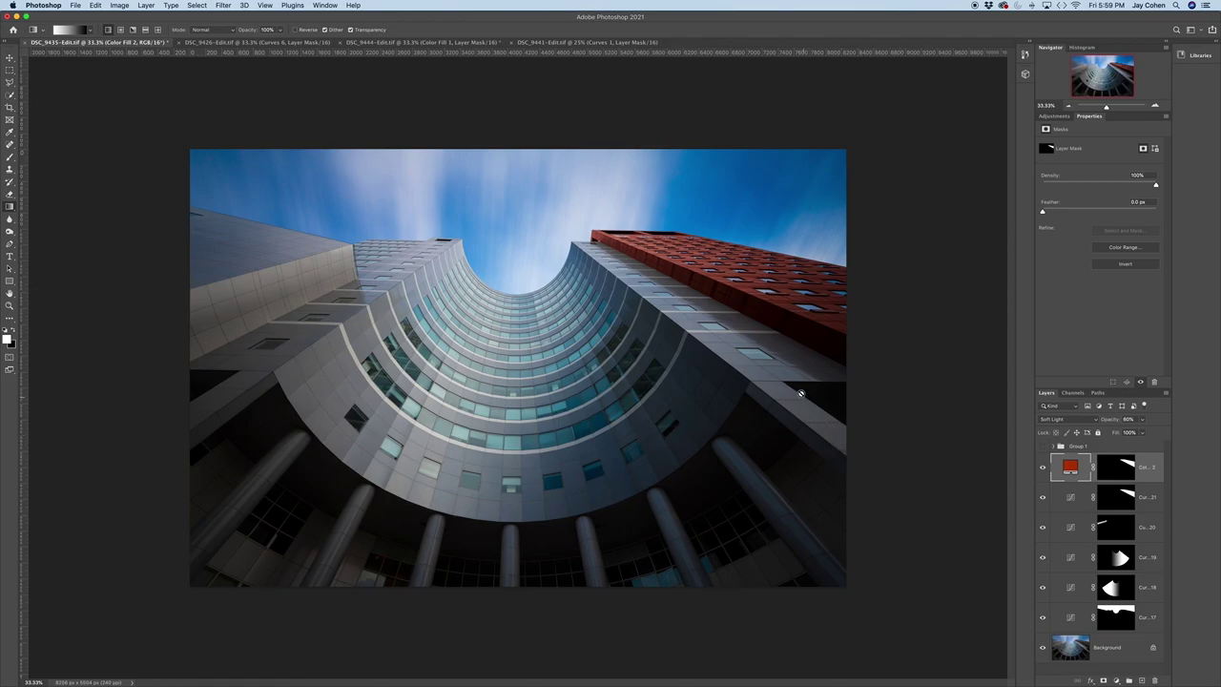
- Load the saved channel 3 selection of the central column
{"action": "left_click", "coordinate": [196, 6]}
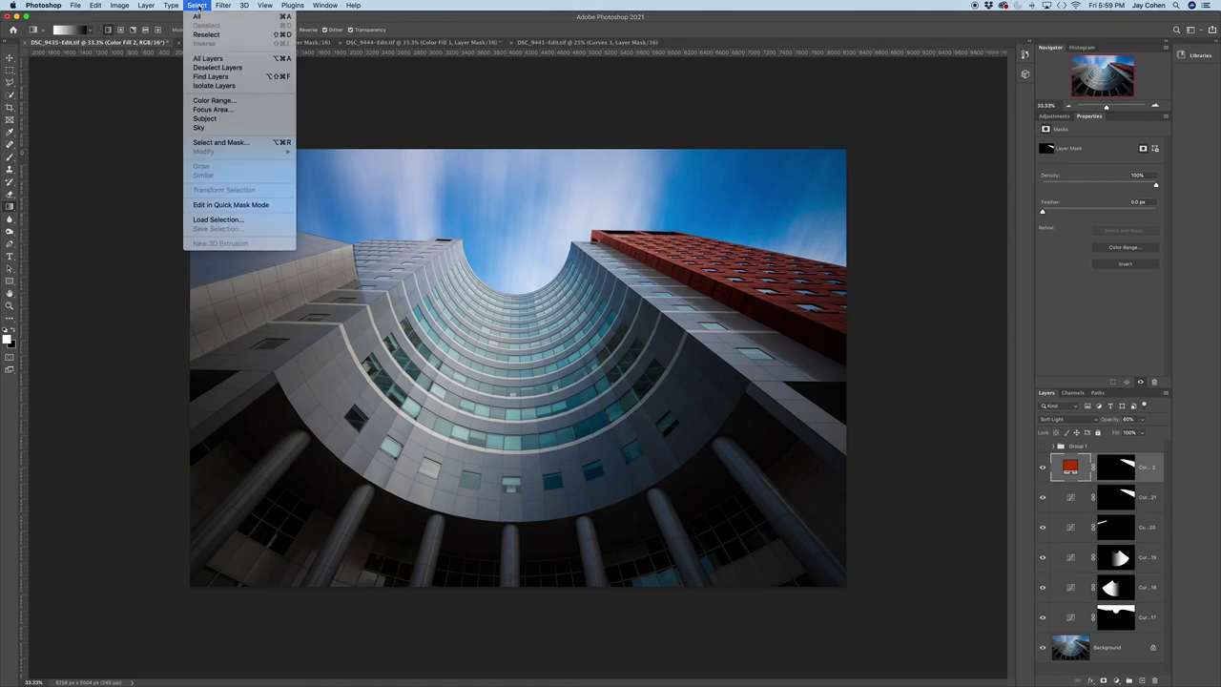
{"action": "left_click", "coordinate": [217, 219]}
{"action": "left_click", "coordinate": [942, 306]}
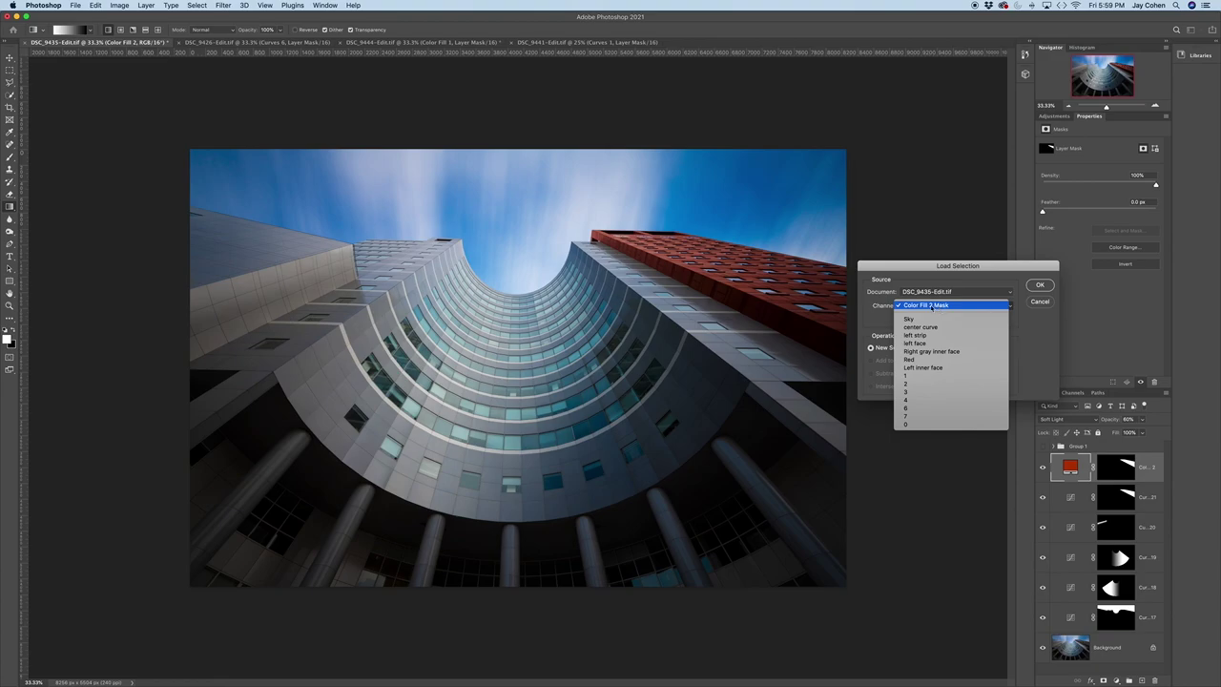
{"action": "left_click", "coordinate": [912, 394]}
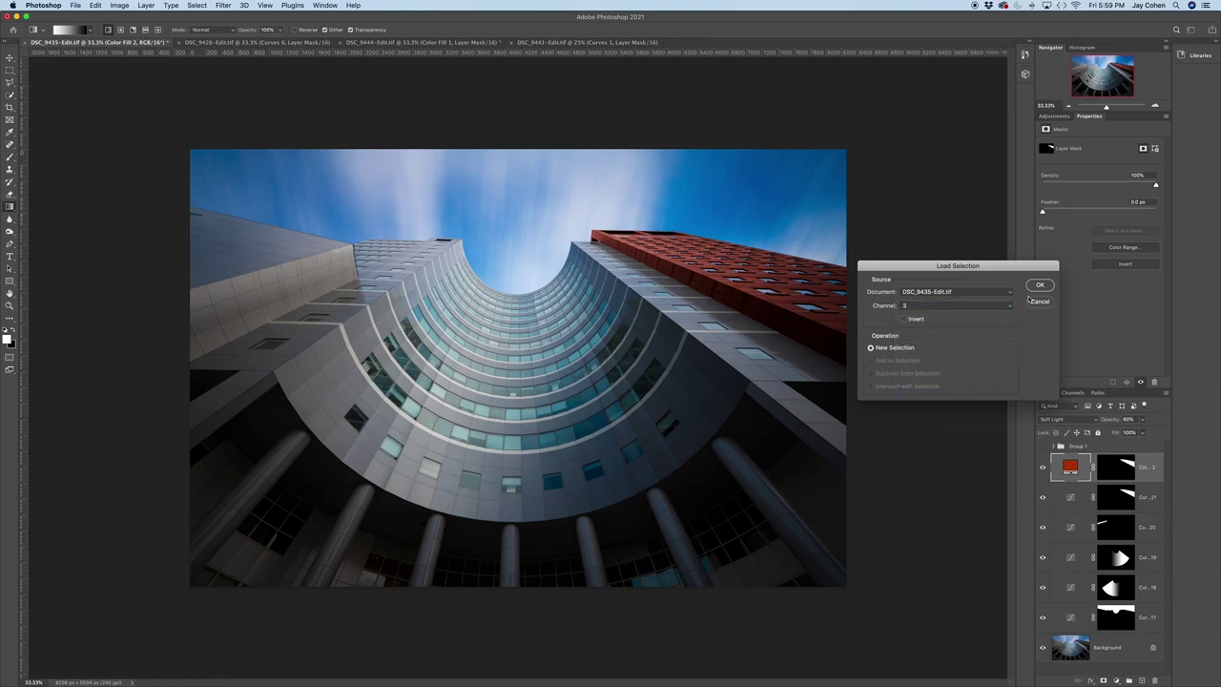
{"action": "left_click", "coordinate": [1037, 285]}
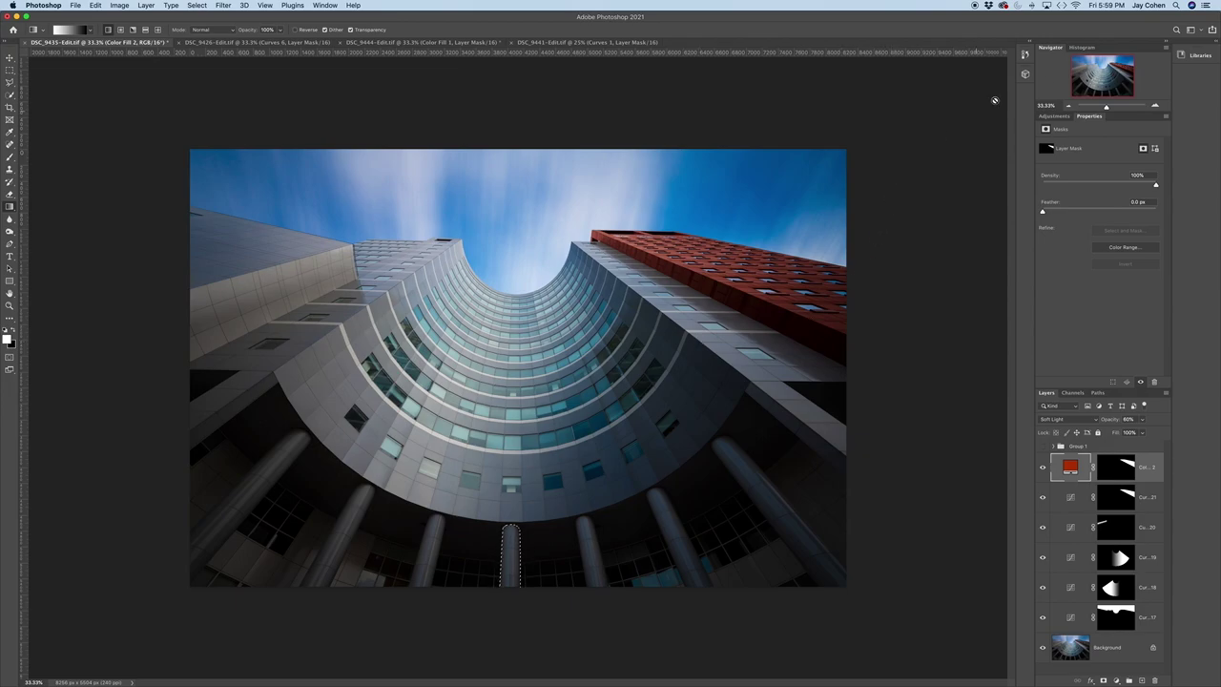
- Add a Curves adjustment masked to the column, raising input 49 to output 111
{"action": "left_click", "coordinate": [1054, 115]}
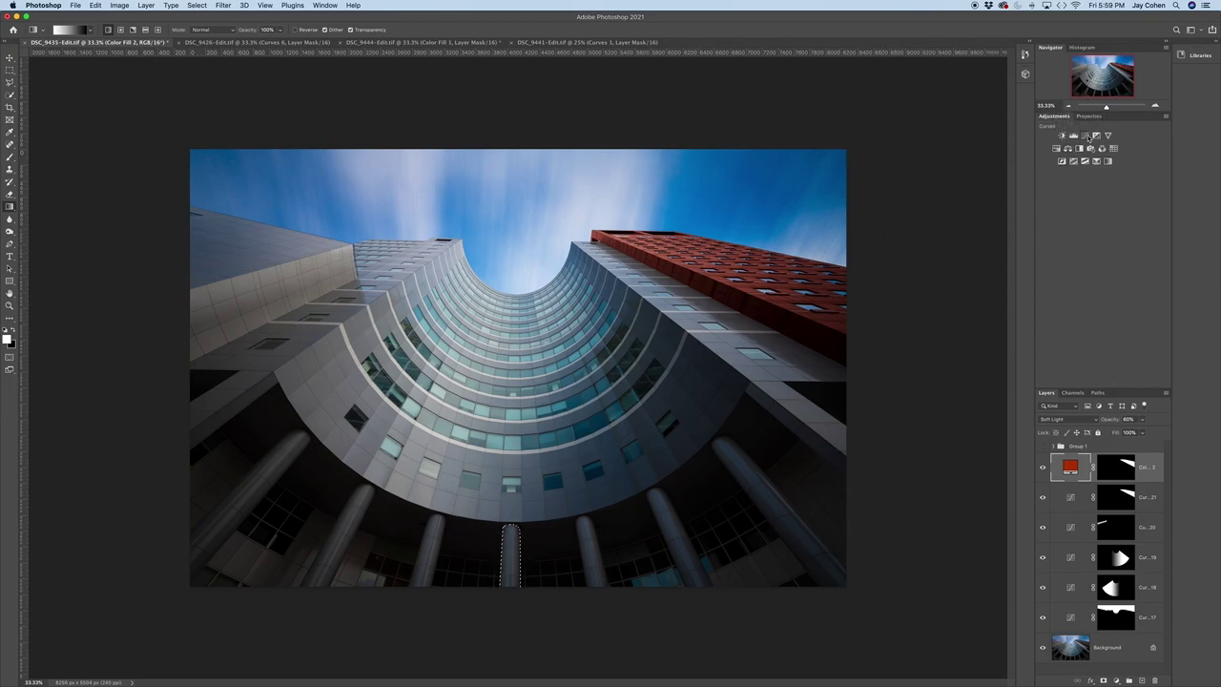
{"action": "left_click", "coordinate": [1086, 137]}
{"action": "left_click_drag", "start_coordinate": [1086, 238], "coordinate": [1080, 219]}
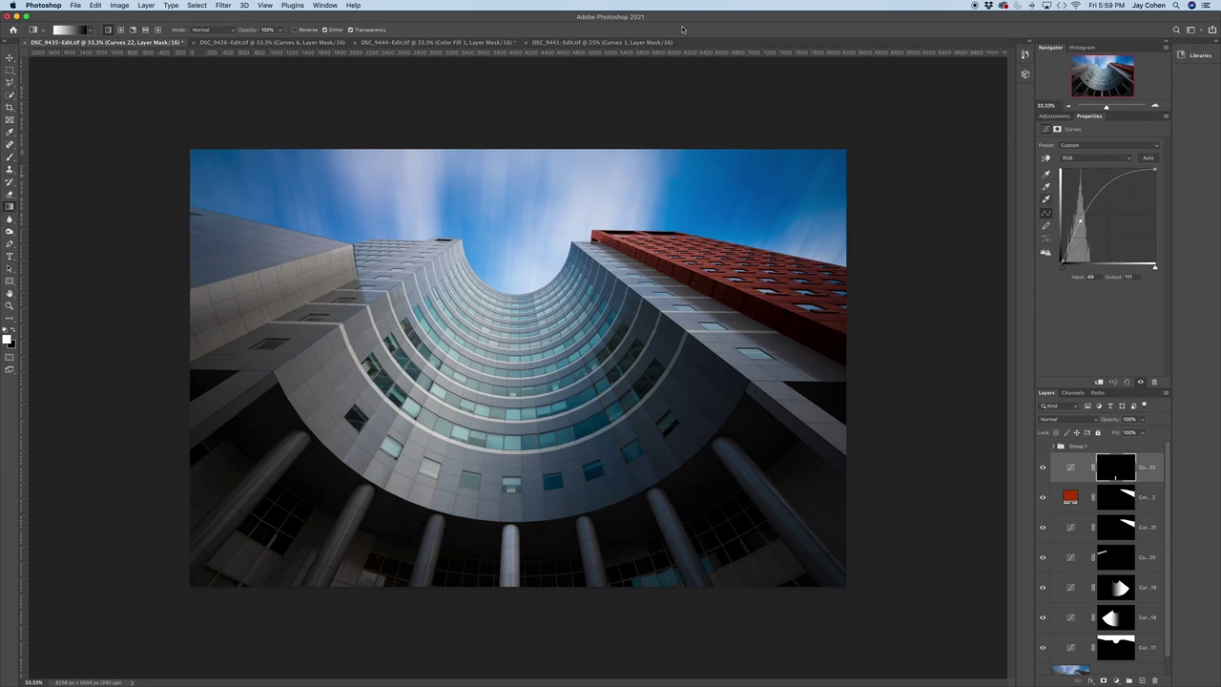
{"action": "left_click", "coordinate": [227, 6]}
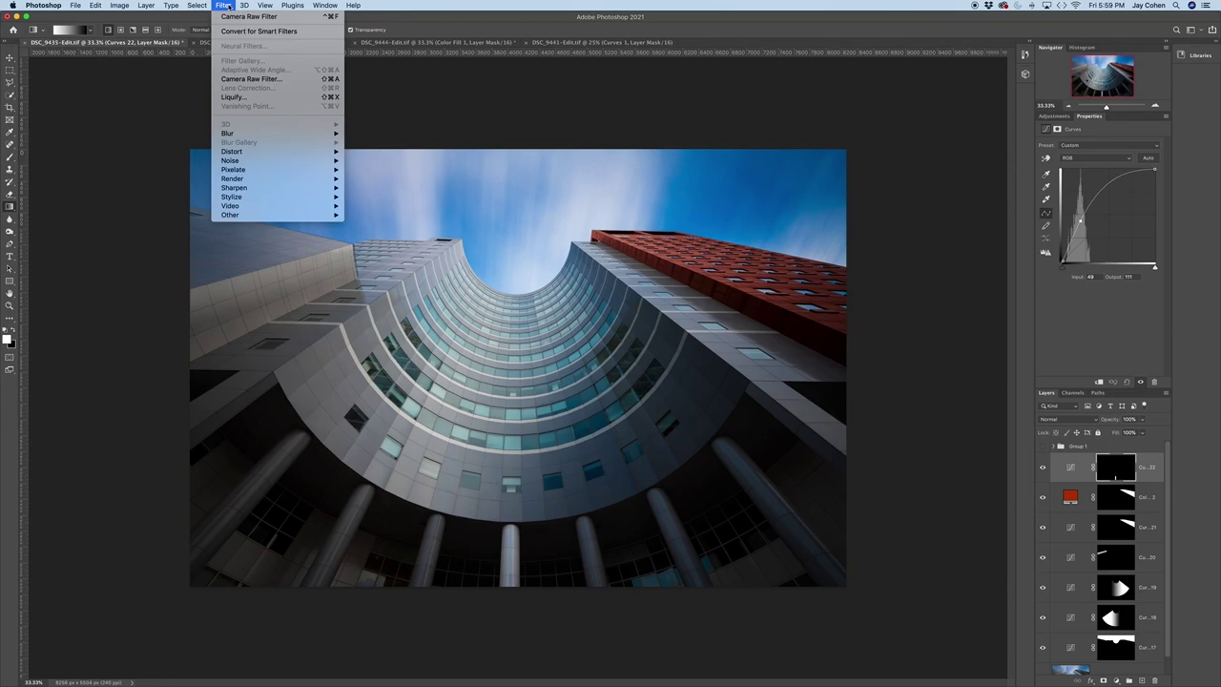
- Reselect the column and fade the Curves 22 mask near its base with a short reflected gradient
{"action": "mouse_move", "coordinate": [197, 6]}
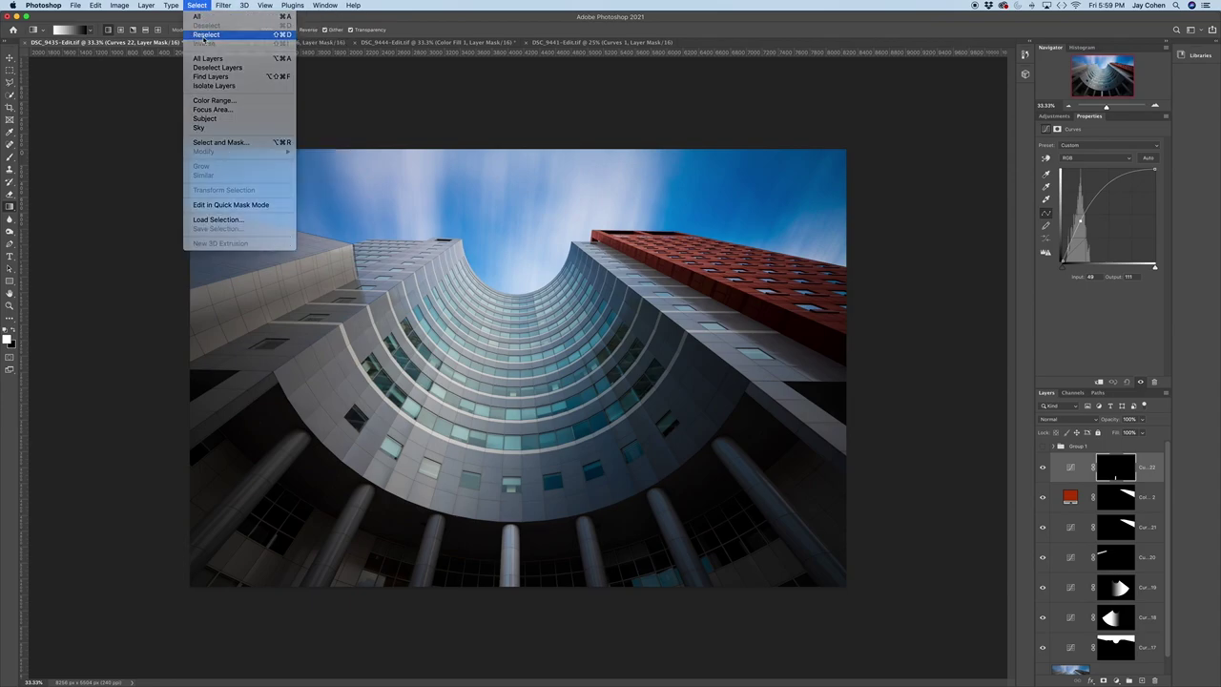
{"action": "left_click", "coordinate": [204, 36]}
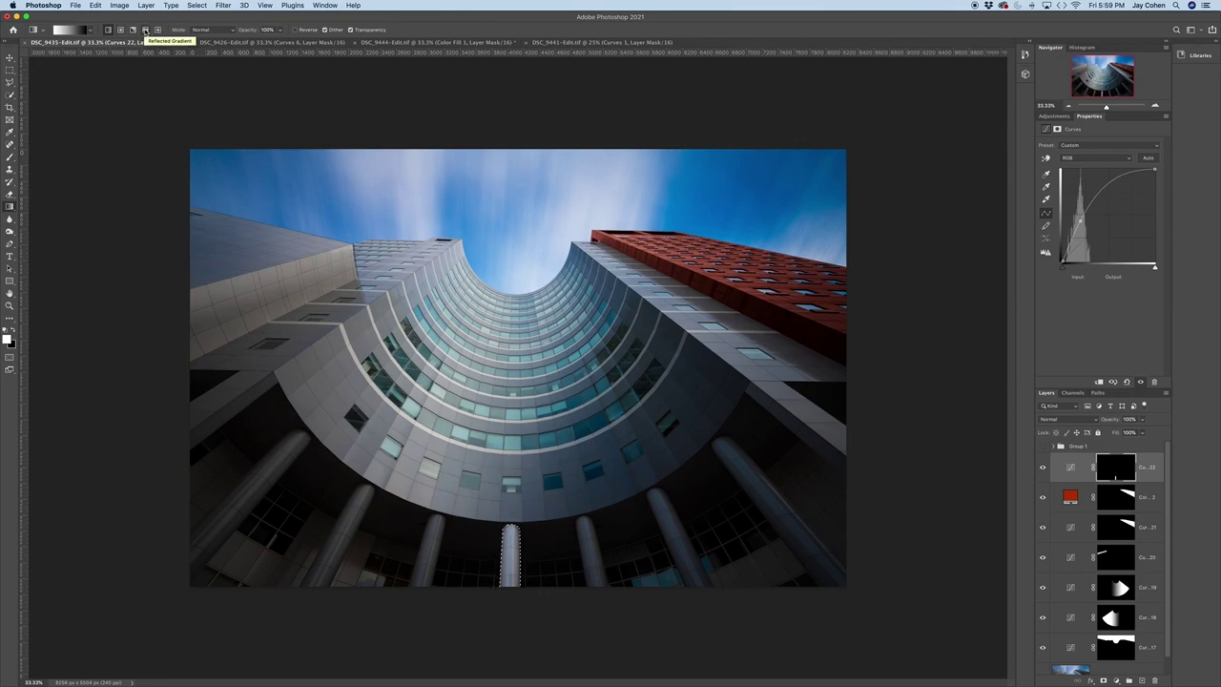
{"action": "left_click", "coordinate": [145, 31]}
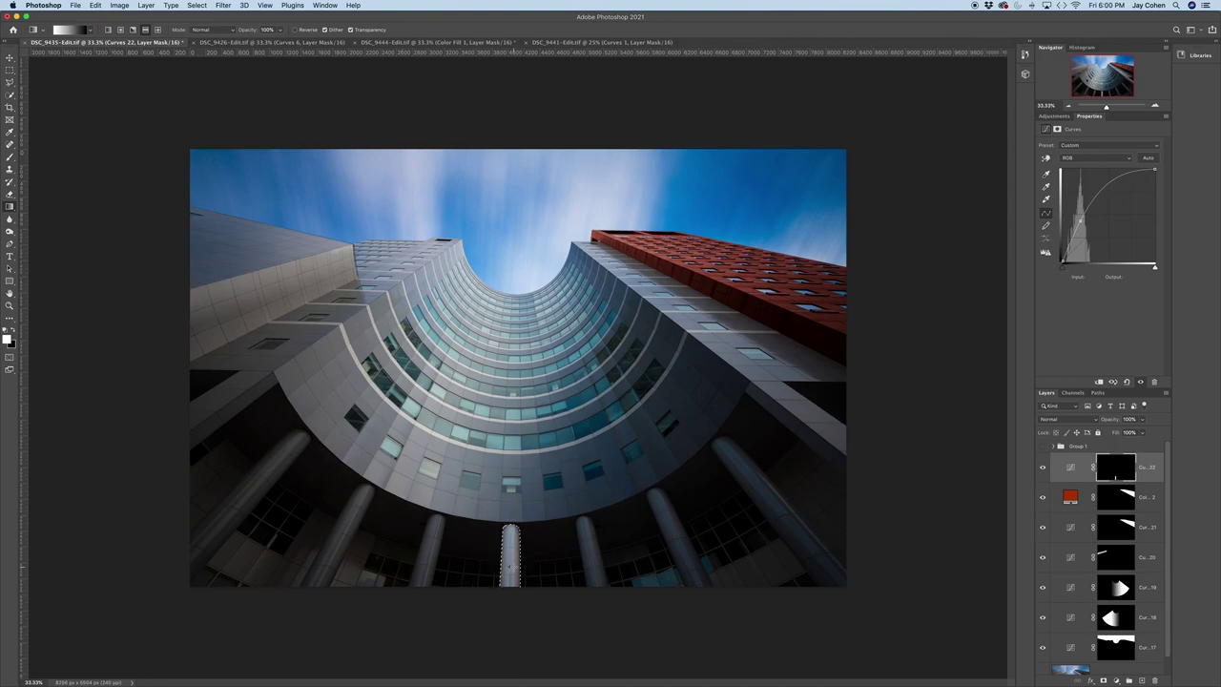
{"action": "left_click_drag", "start_coordinate": [512, 567], "coordinate": [516, 569]}
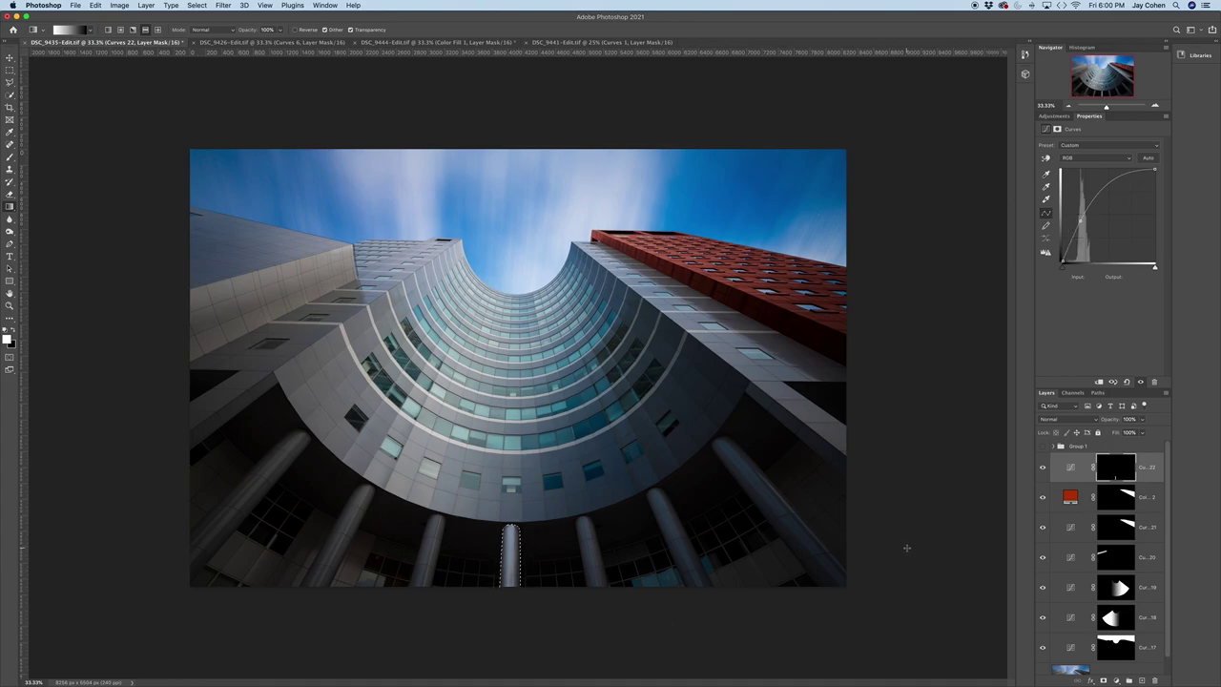
- Deselect, then hide and show Curves 22 to compare the brightened column
{"action": "key", "text": "super+d"}
{"action": "left_click", "coordinate": [1043, 468]}
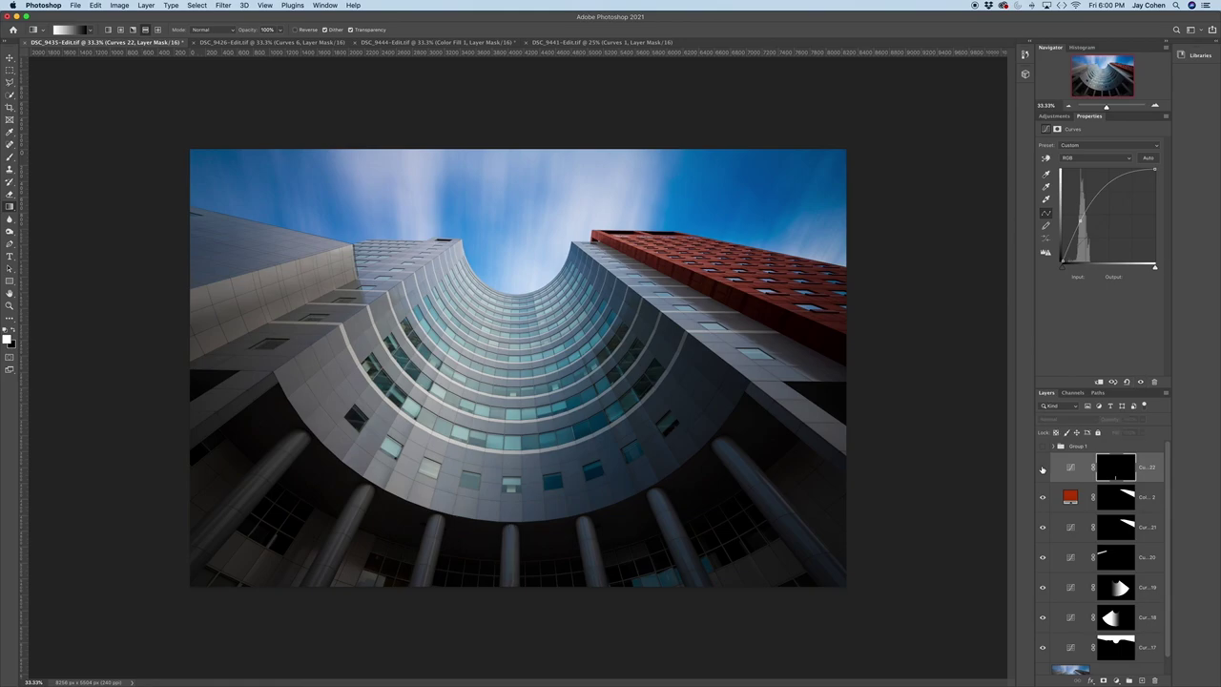
{"action": "left_click", "coordinate": [1043, 468]}
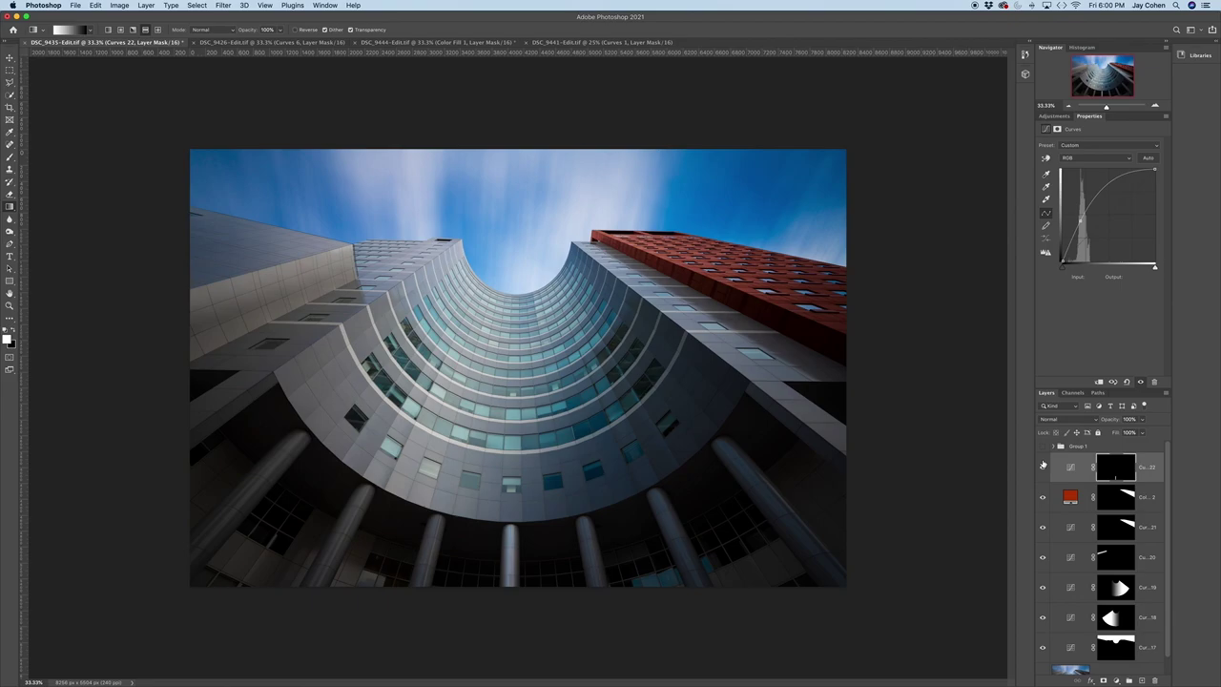
{"action": "scroll", "coordinate": [1043, 464], "scroll_direction": "down", "scroll_amount": 1}
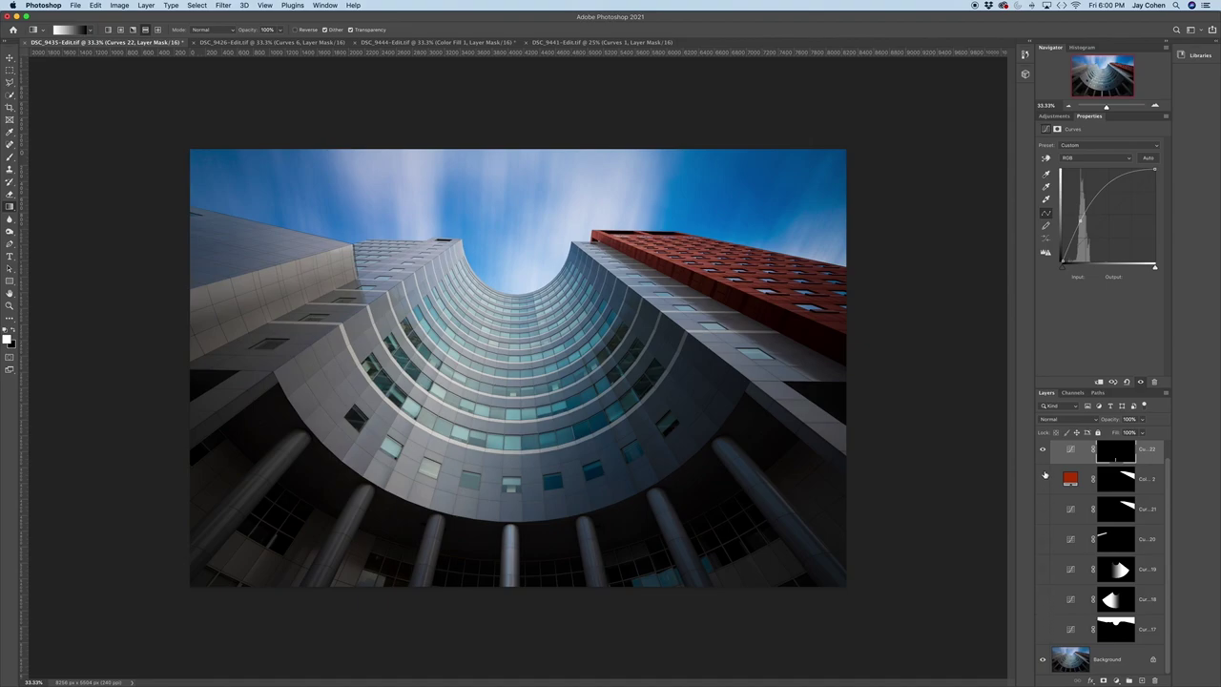
{"action": "scroll", "coordinate": [1043, 448], "scroll_direction": "up", "scroll_amount": 1}
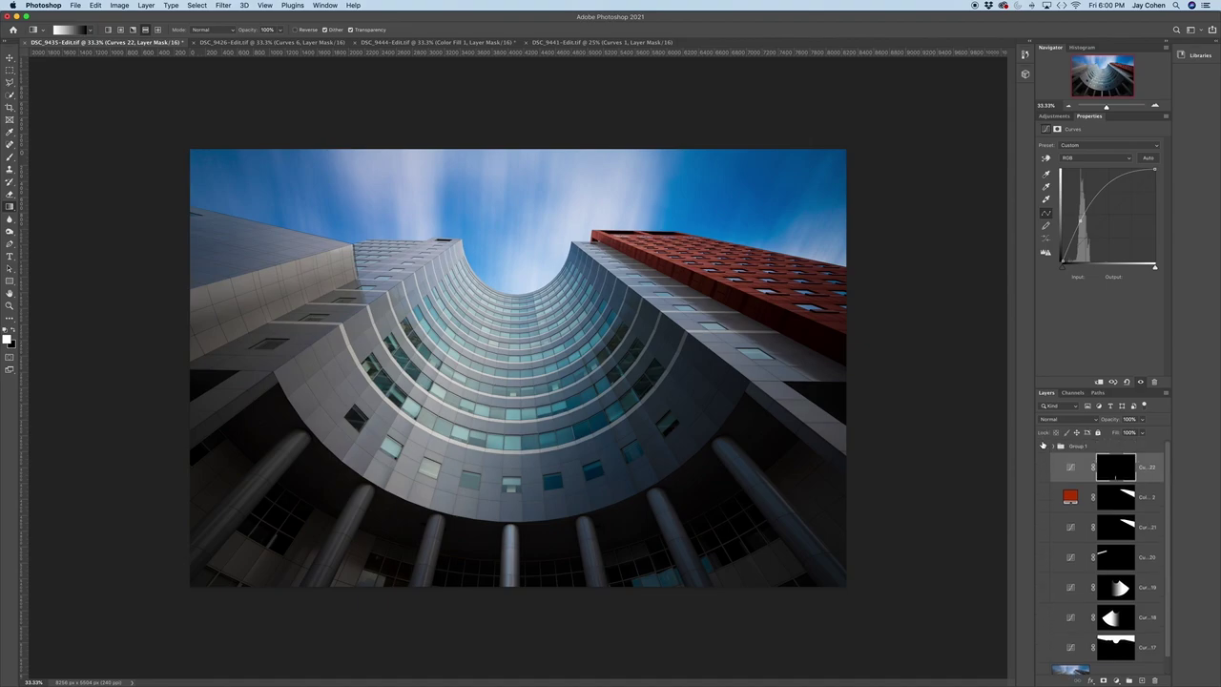
{"action": "left_click", "coordinate": [1043, 471]}
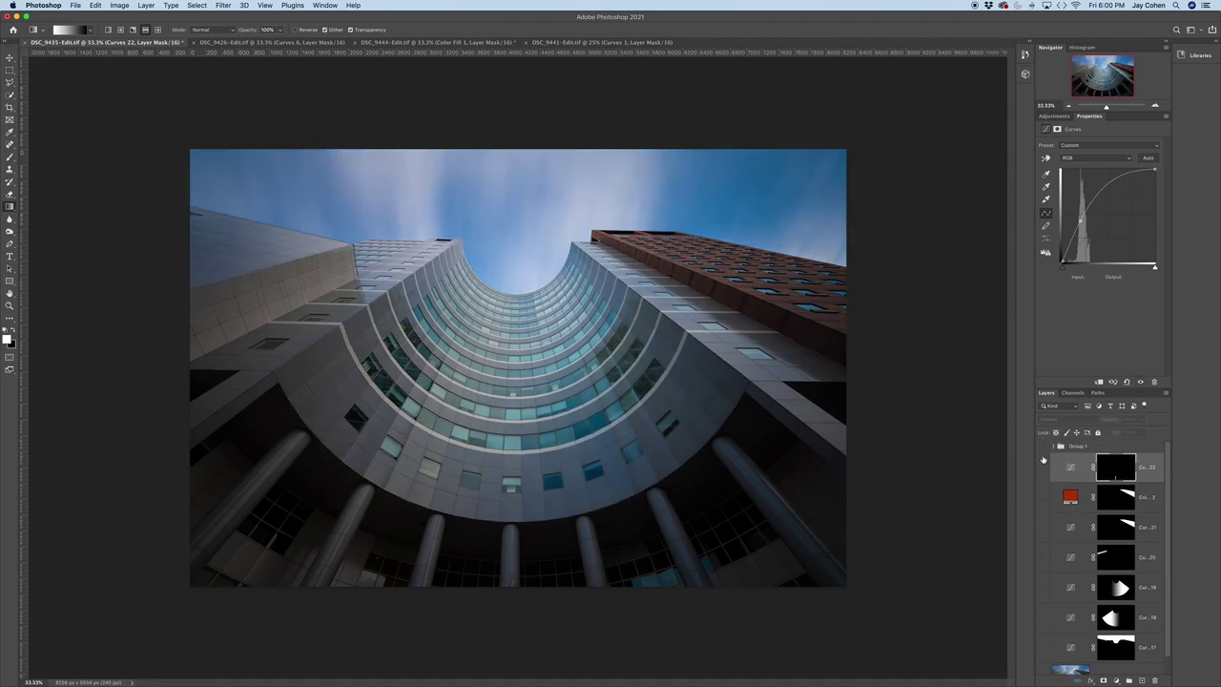
{"action": "left_click", "coordinate": [1044, 447]}
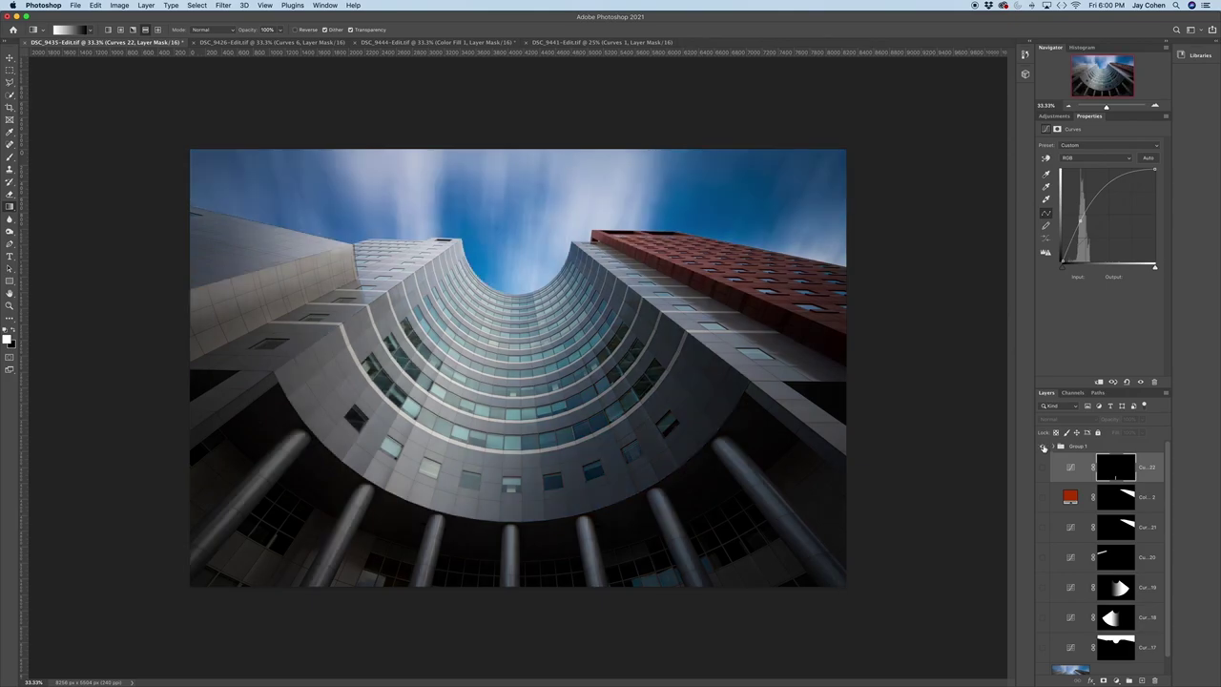